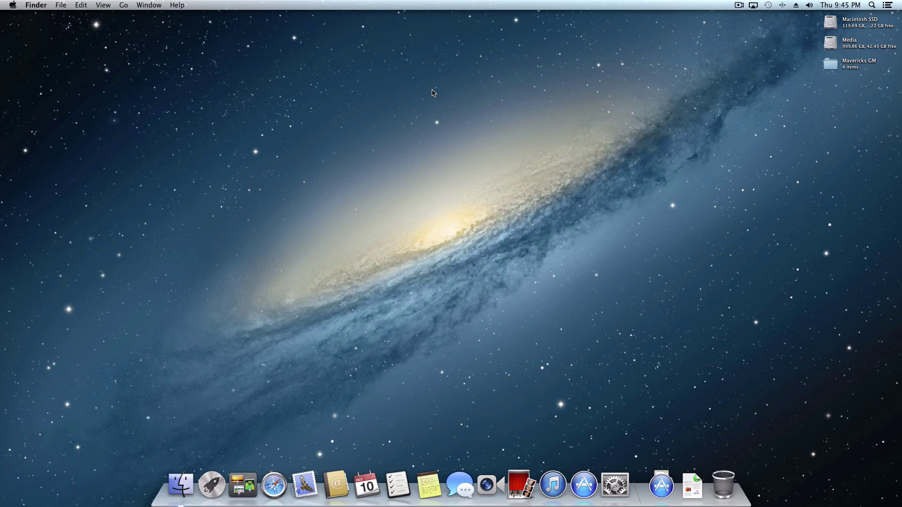
Open the Mavericks GM folder and look over the Install OS X Mavericks, Chimera, ShowHiddenFiles and MultiBeast items
double_click(833, 64)
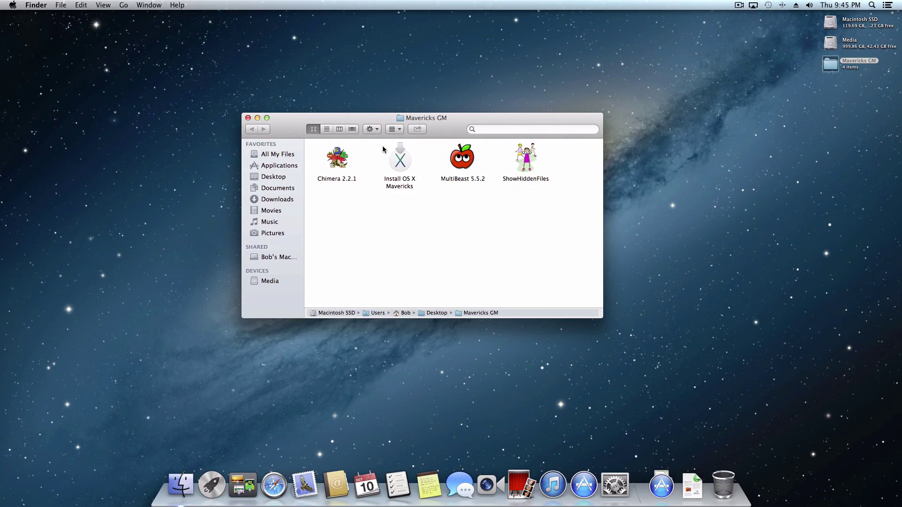
left_click(395, 157)
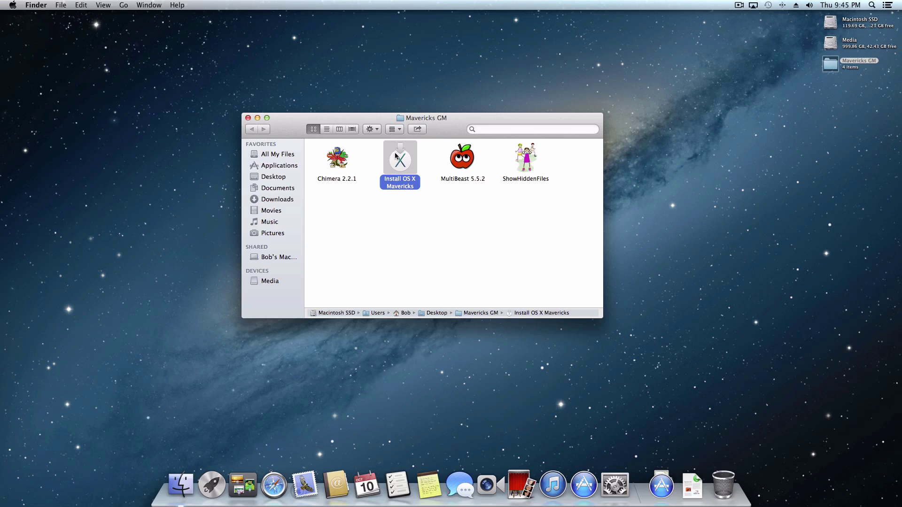
left_click(337, 161)
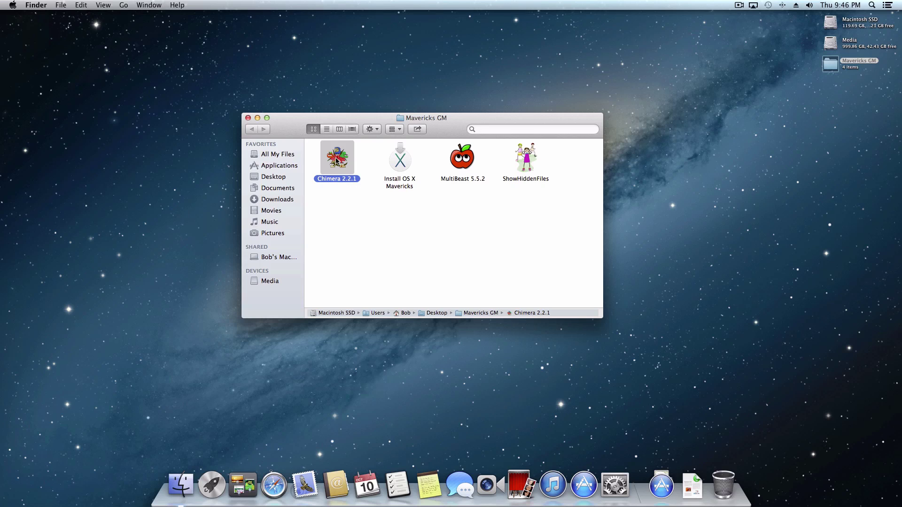
left_click(533, 161)
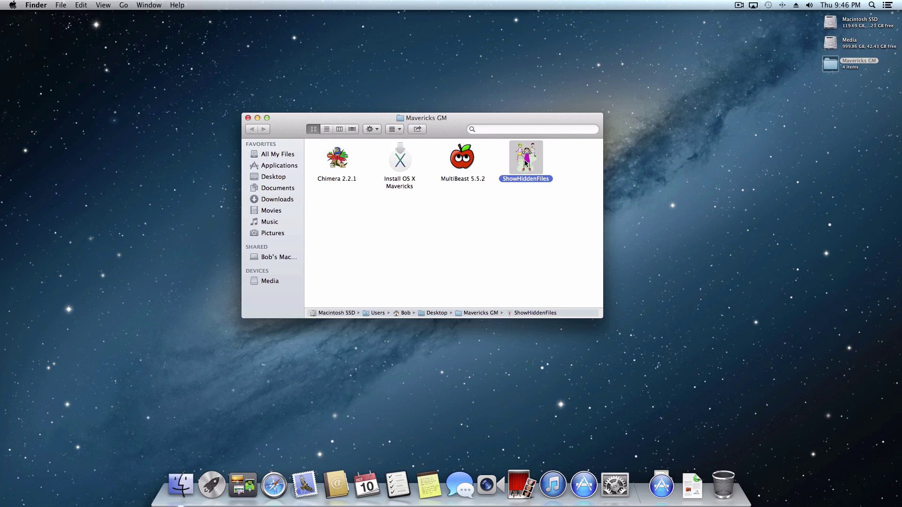
left_click(478, 162)
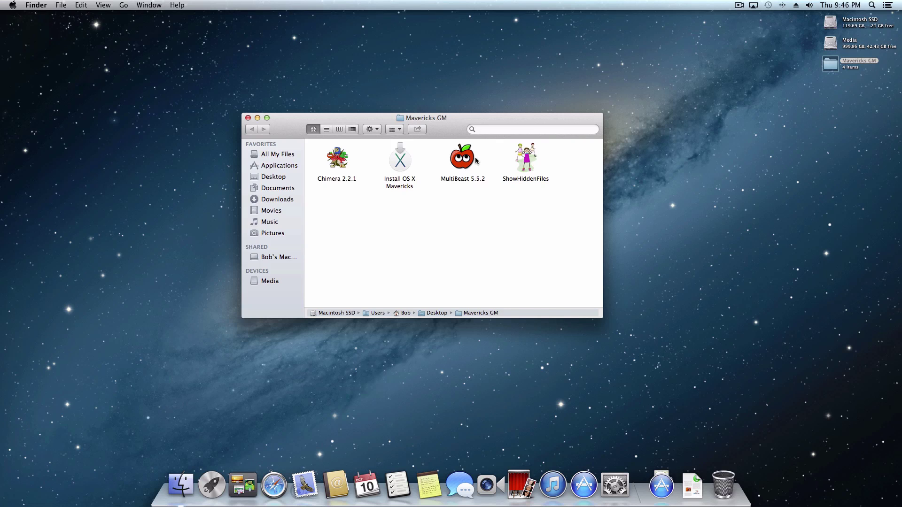
left_click(472, 161)
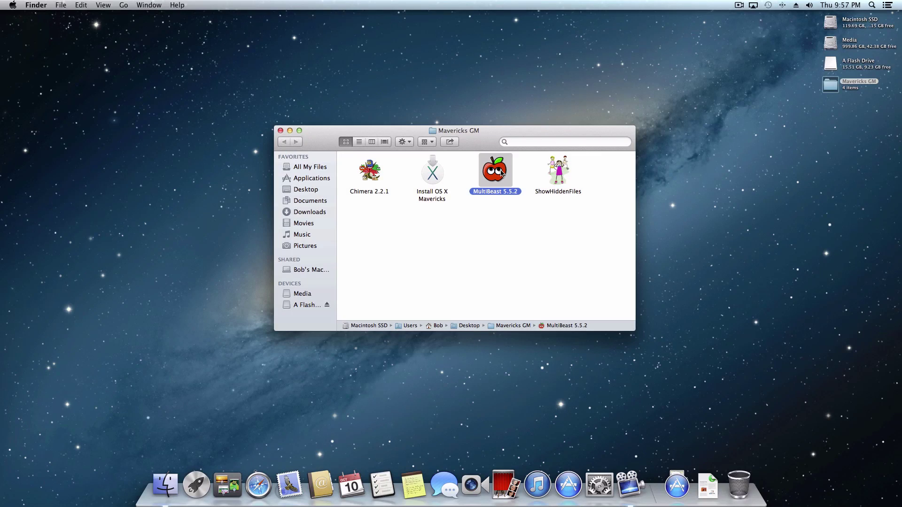
Locate the A Flash Drive volume on the desktop and close the Mavericks GM folder window
left_click(663, 130)
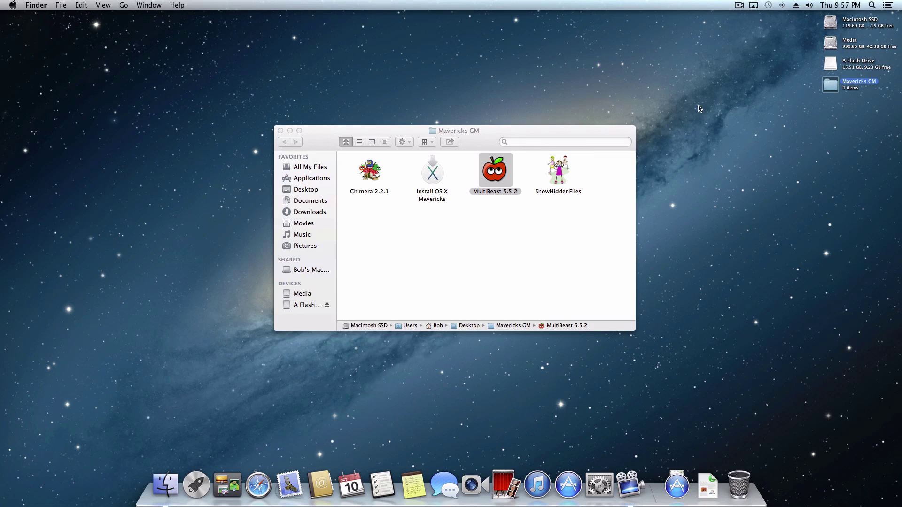
left_click(827, 64)
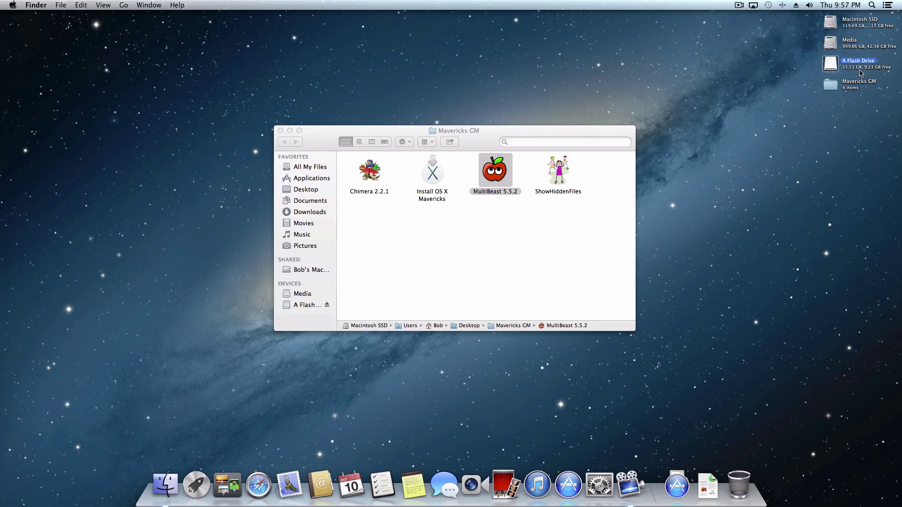
left_click(739, 82)
left_click(552, 132)
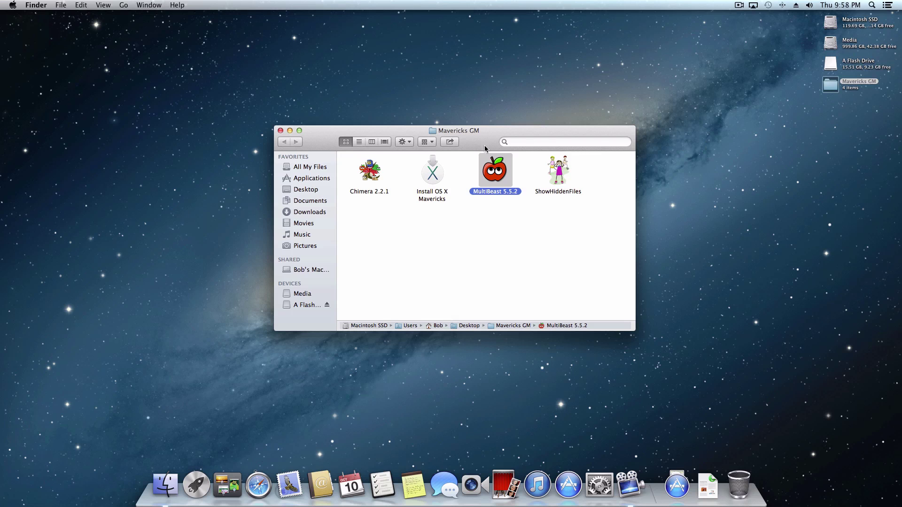
left_click(280, 131)
Launch Disk Utility and open the erase settings for the A Flash Drive volume
key("super+space")
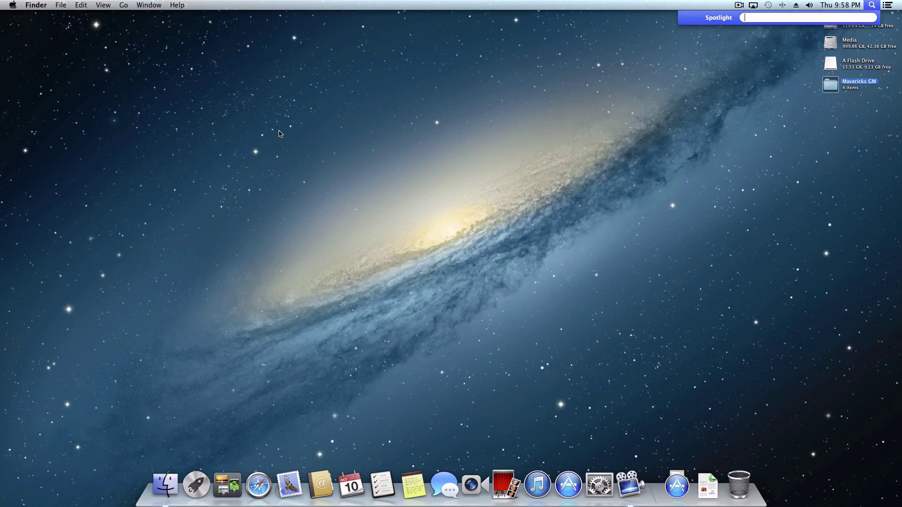
type("disk")
key("Return")
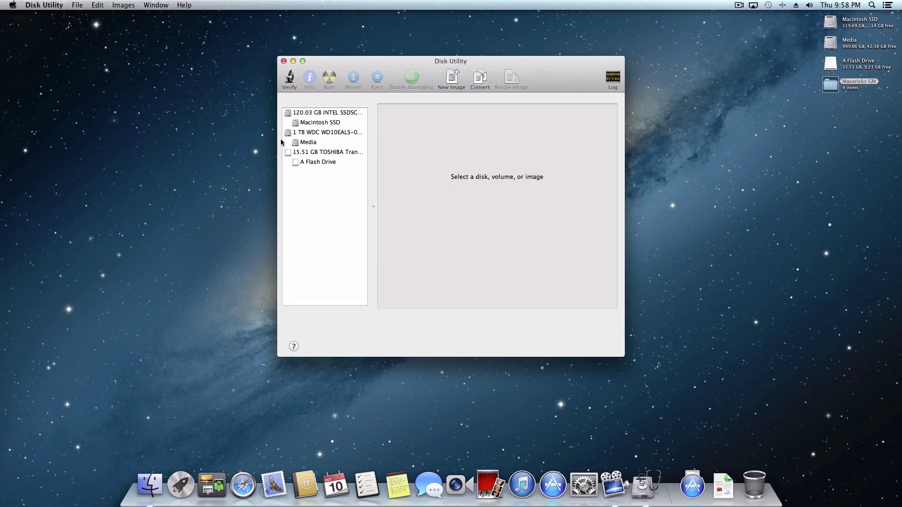
left_click(316, 161)
left_click(487, 108)
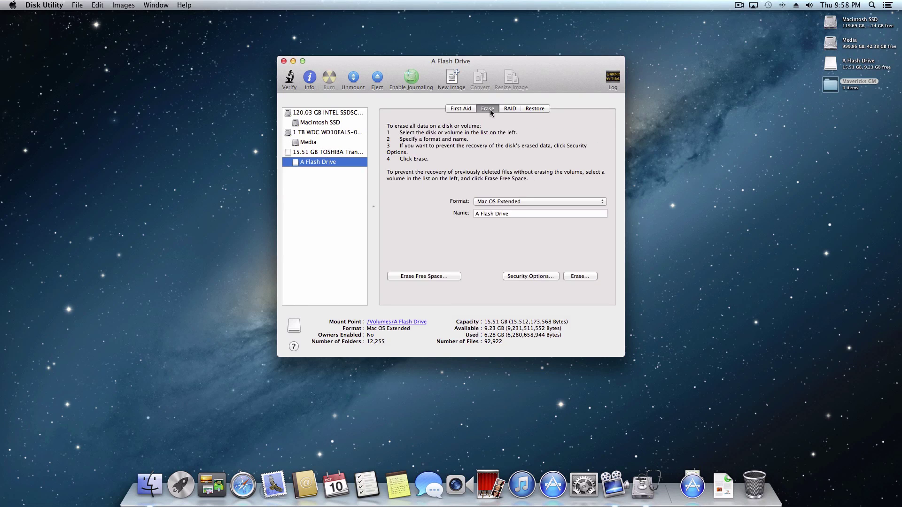
Erase the A Flash Drive volume in Mac OS Extended (Journaled) format, keeping its name, and close Disk Utility
left_click(522, 201)
left_click(515, 173)
left_click(511, 214)
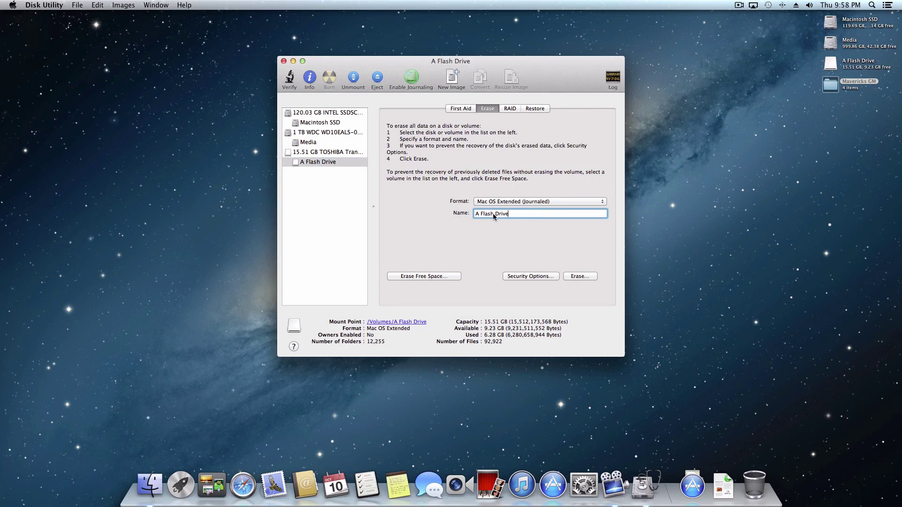
left_click(577, 275)
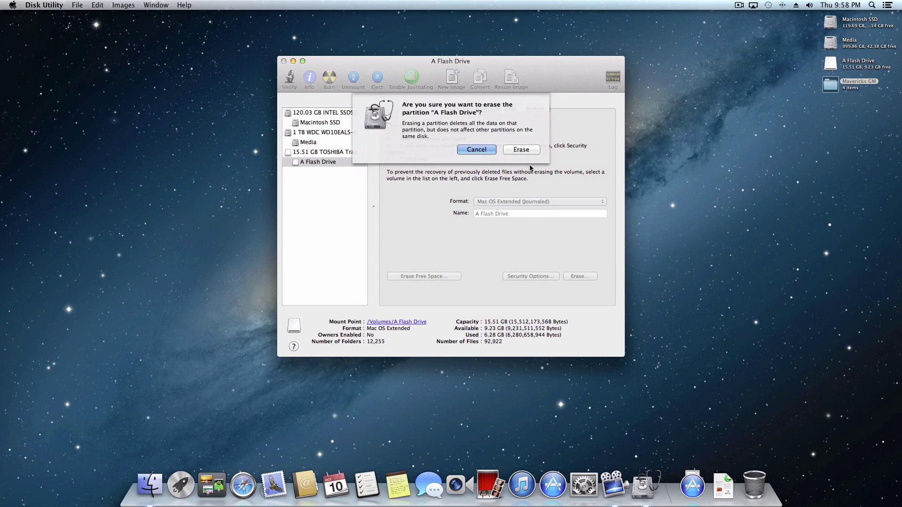
left_click(527, 153)
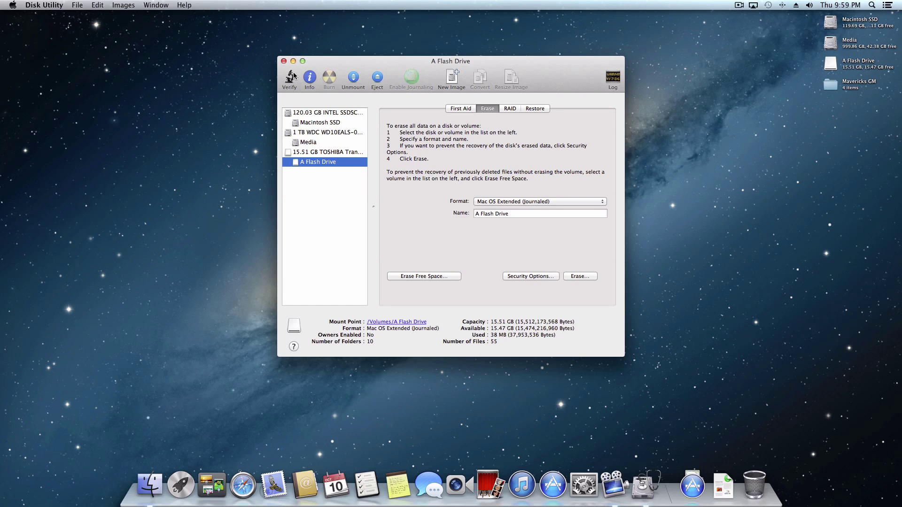
left_click(283, 61)
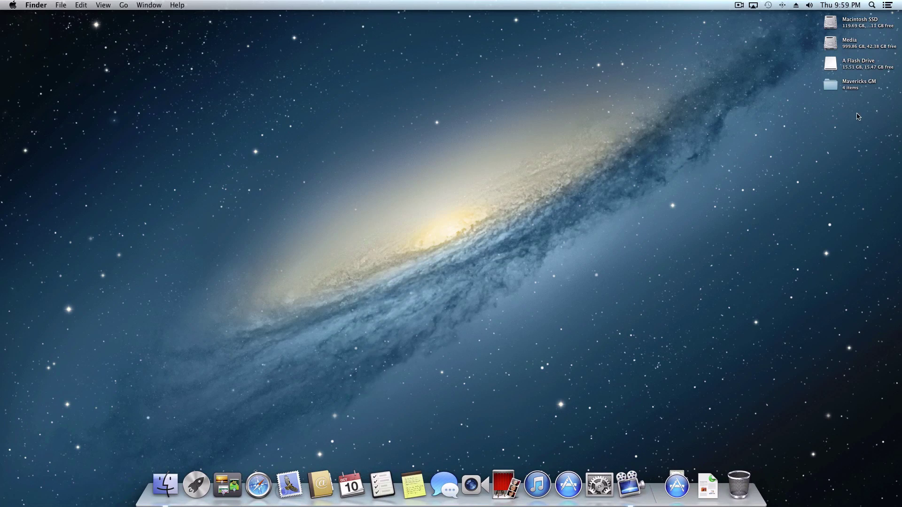
Launch ShowHiddenFiles from the Mavericks GM folder, make special files visible, and move its window aside
double_click(857, 83)
left_click_drag(476, 140, 447, 122)
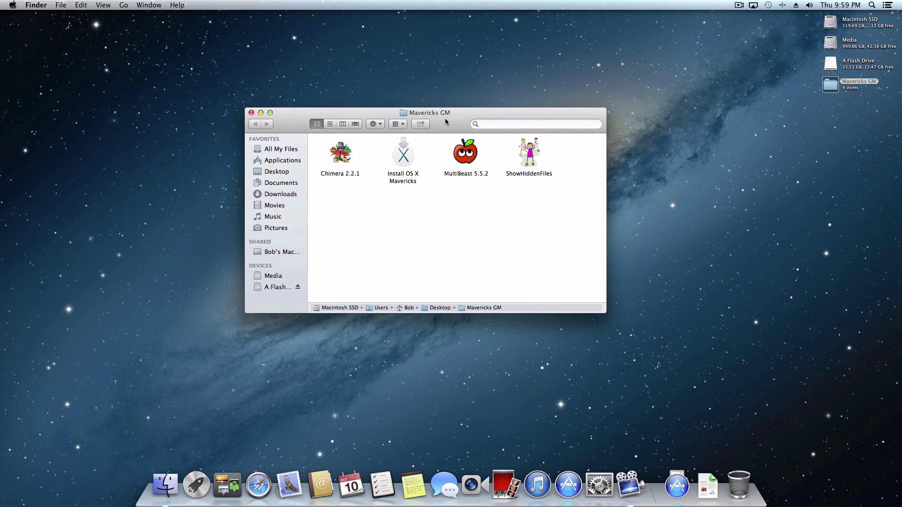
double_click(532, 150)
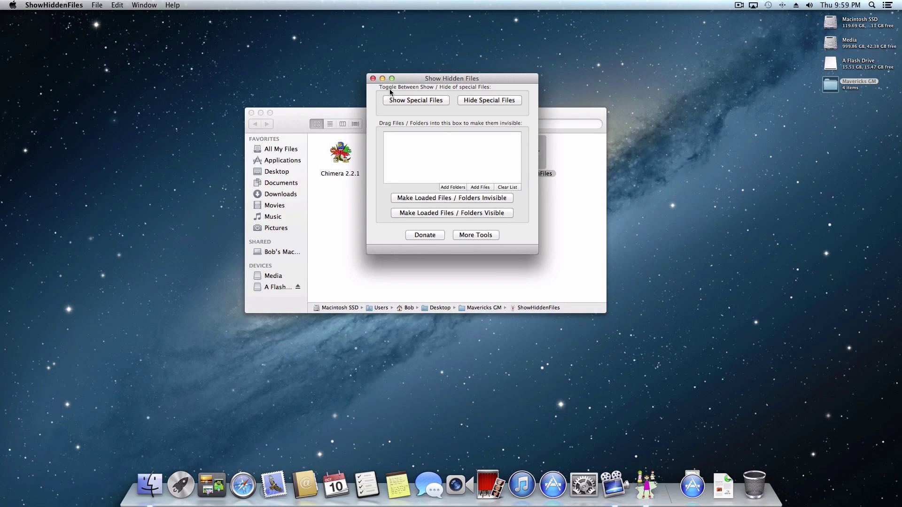
left_click(428, 100)
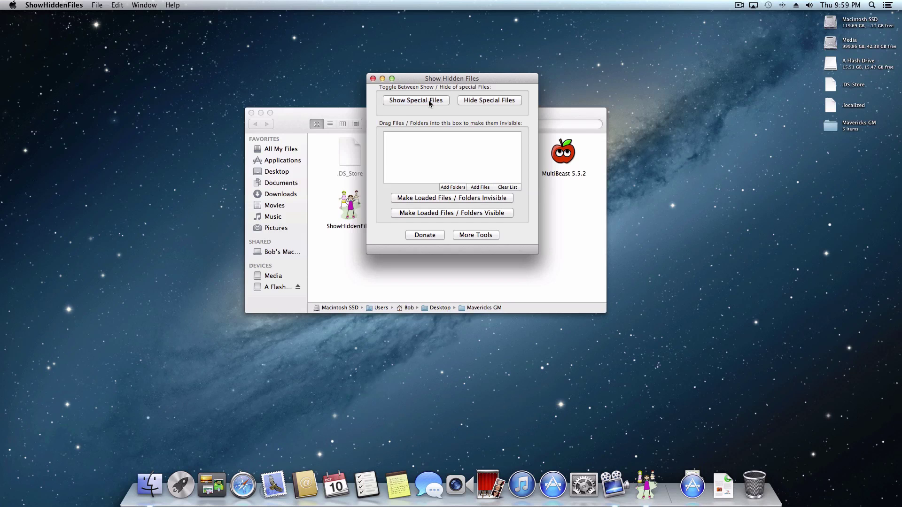
left_click_drag(441, 82, 738, 168)
Show the package contents of Install OS X Mavericks and open the SharedSupport folder inside Contents
left_click(485, 184)
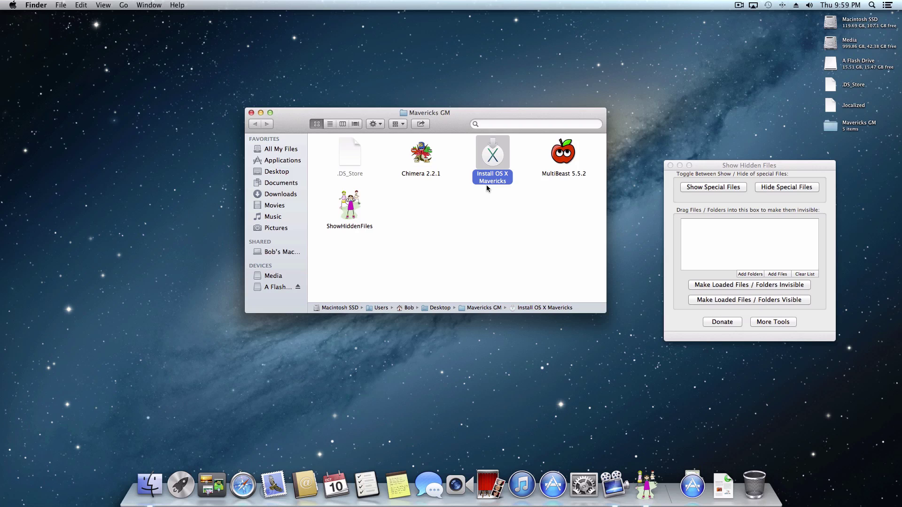
right_click(490, 158)
left_click(514, 172)
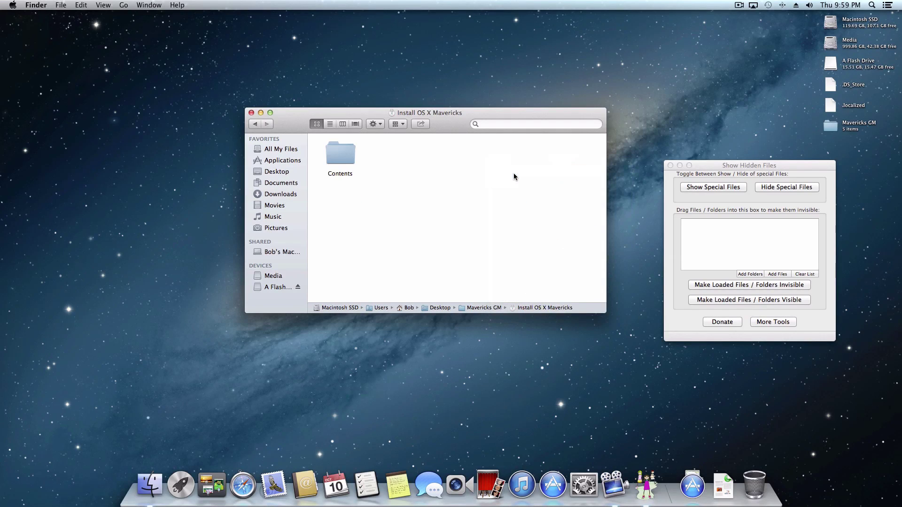
double_click(339, 158)
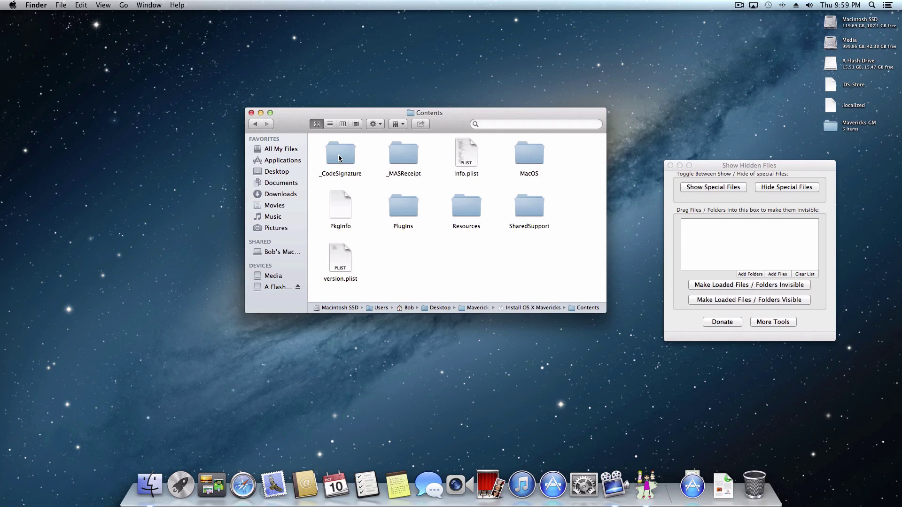
double_click(530, 203)
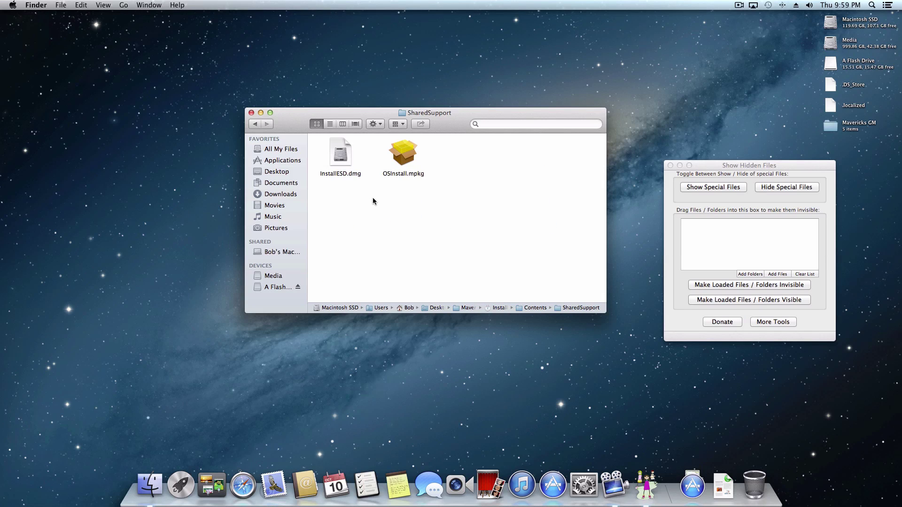
Mount the InstallESD.dmg disk image from SharedSupport, skipping its verification
left_click(338, 147)
right_click(338, 148)
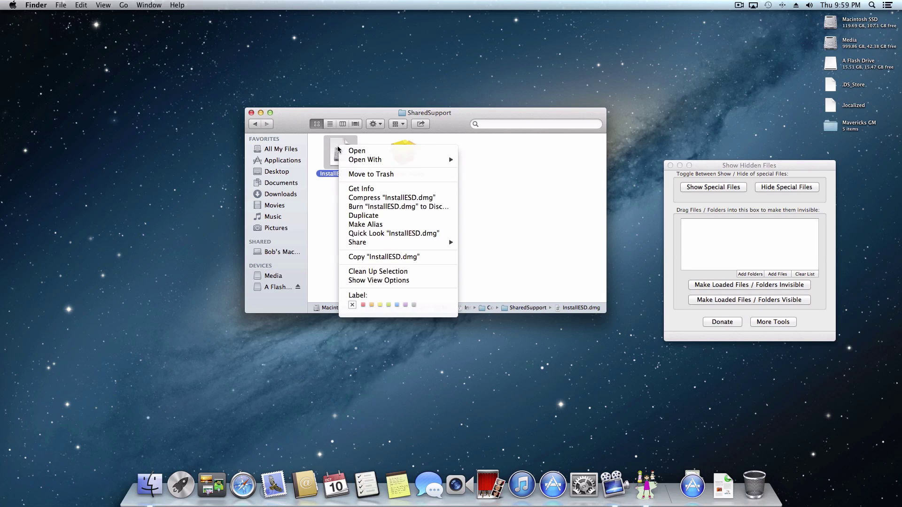
left_click(336, 149)
double_click(340, 152)
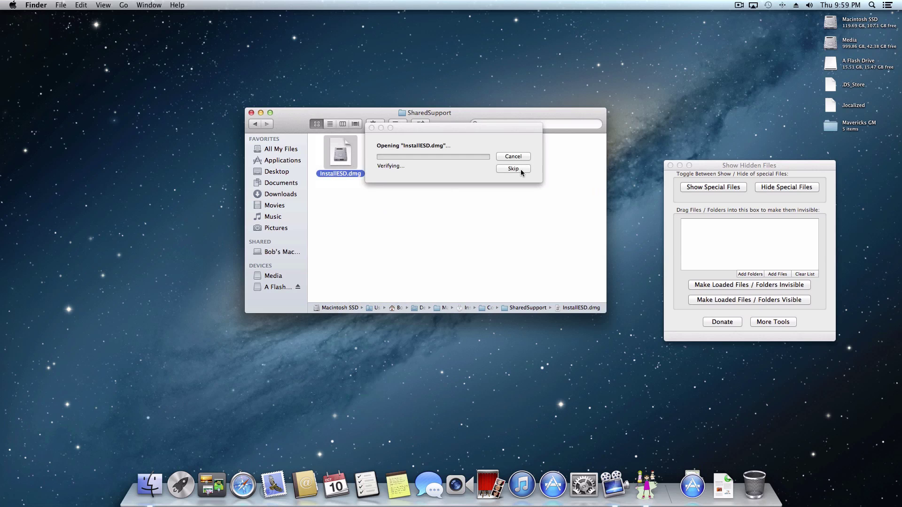
left_click(520, 170)
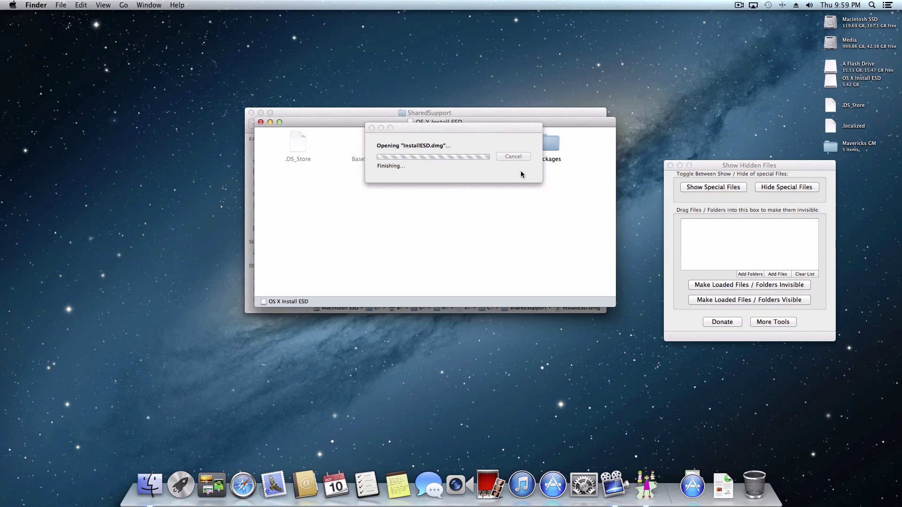
Mount BaseSystem.dmg from the OS X Install ESD volume and close the OS X Install ESD window
left_click_drag(425, 126, 414, 77)
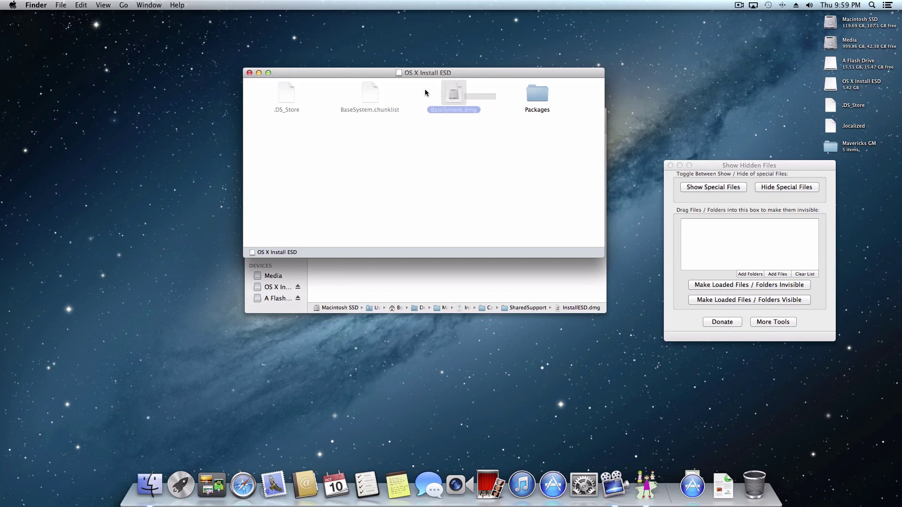
left_click(453, 110)
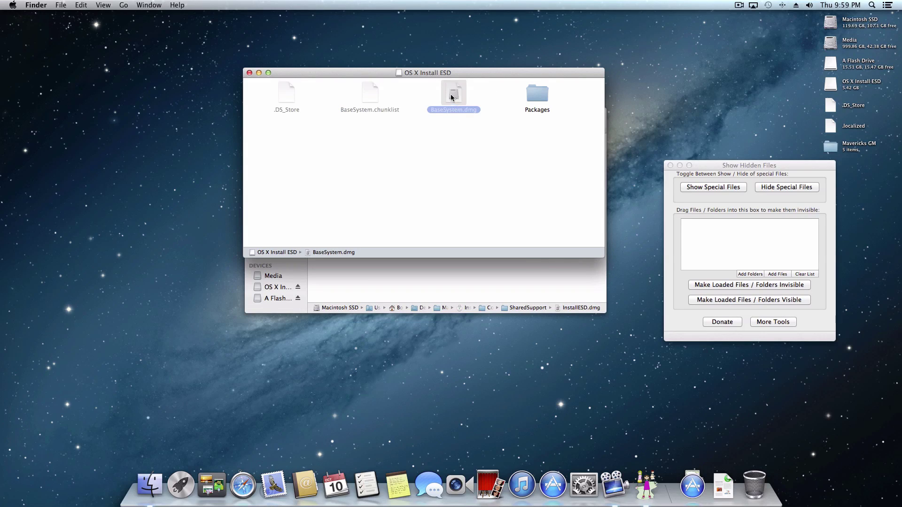
right_click(450, 98)
left_click(464, 98)
left_click(260, 81)
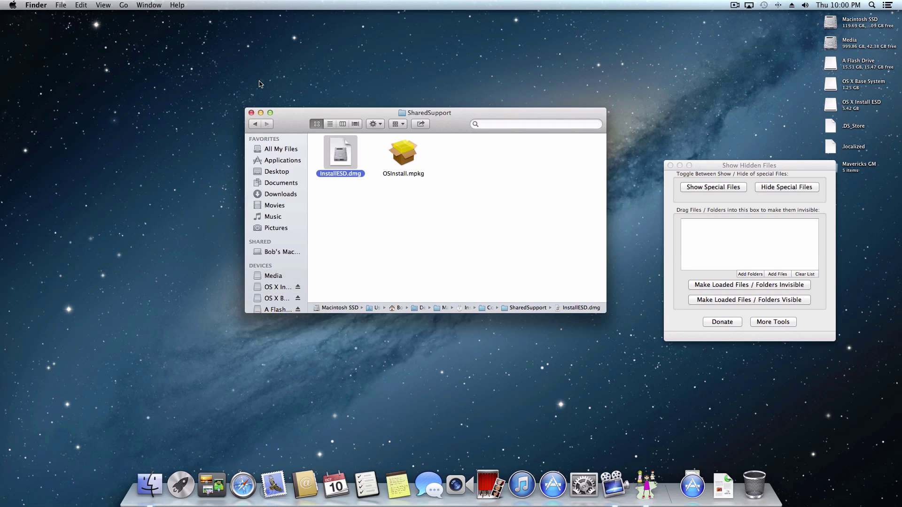
Launch Disk Utility again and open the restore settings for the A Flash Drive volume
key("super+space")
type("disk")
key("Return")
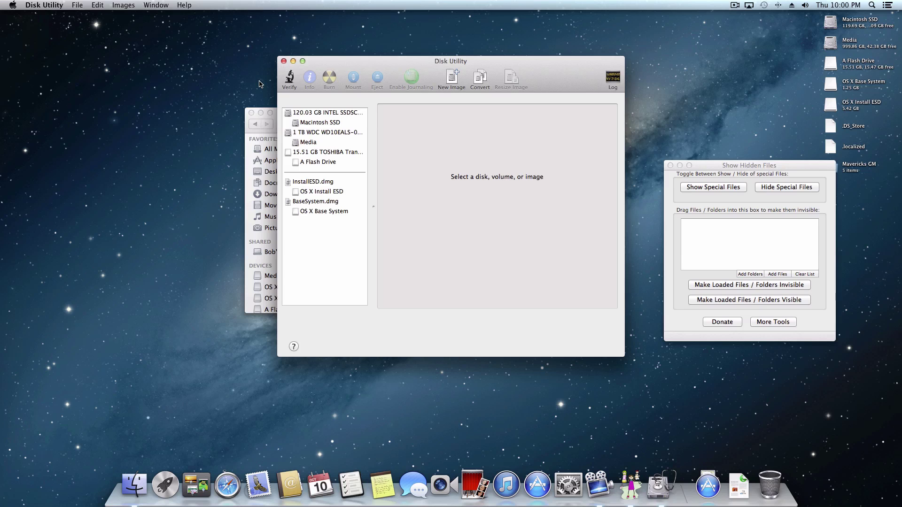
left_click(319, 162)
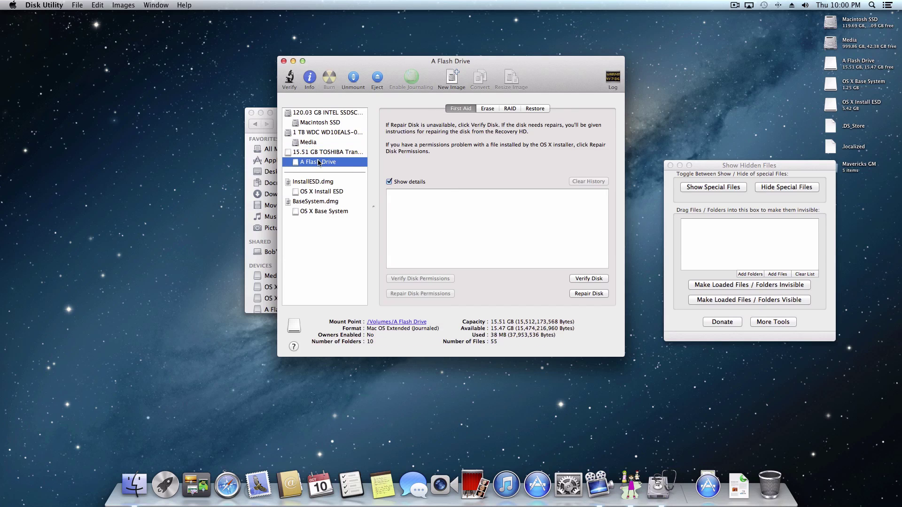
left_click(531, 109)
left_click_drag(551, 83, 484, 86)
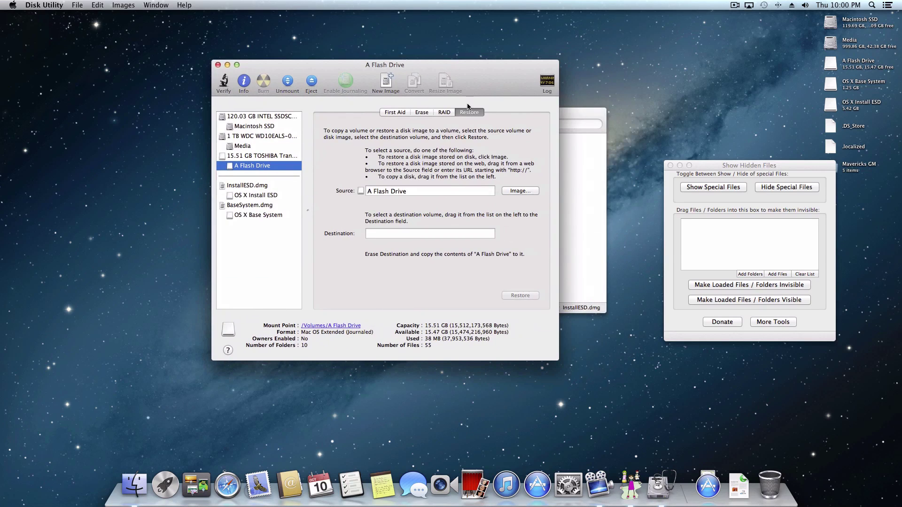
Restore OS X Base System onto A Flash Drive, confirming the erase and authorizing with the account password
left_click_drag(247, 218, 422, 196)
left_click_drag(262, 167, 404, 239)
left_click(525, 296)
left_click(510, 155)
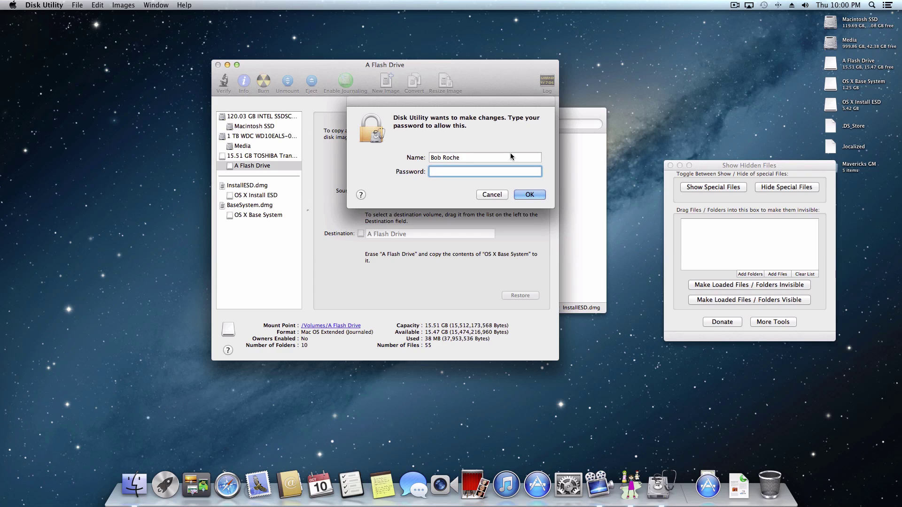
type("••")
key("Return")
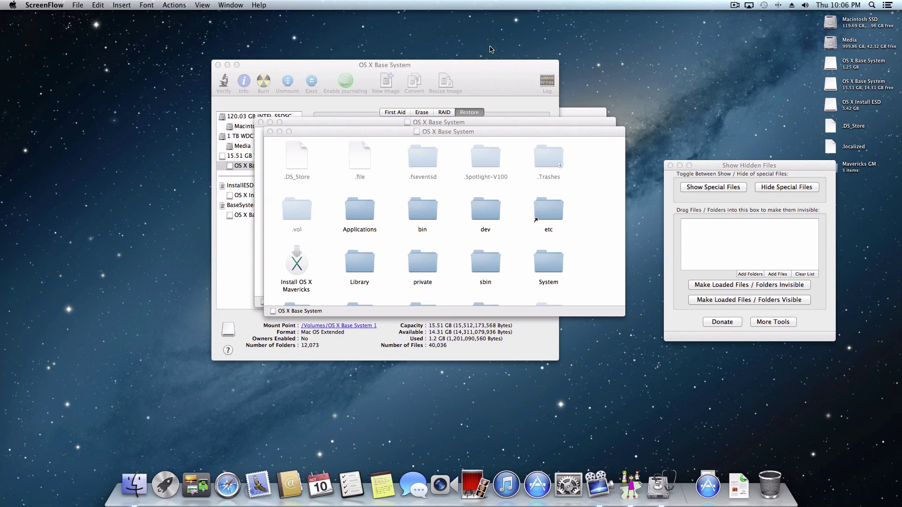
Close both OS X Base System windows and Disk Utility, and reposition the SharedSupport and Show Hidden Files windows
left_click(448, 132)
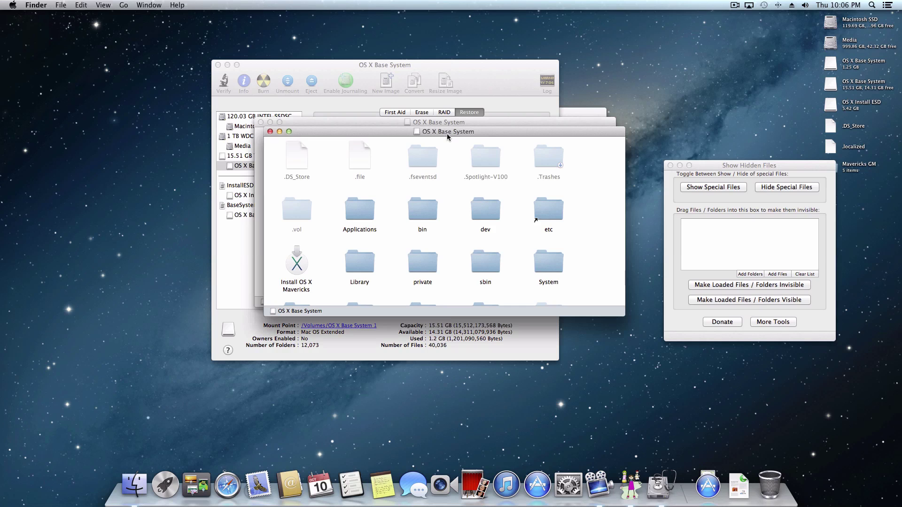
left_click_drag(439, 132, 543, 134)
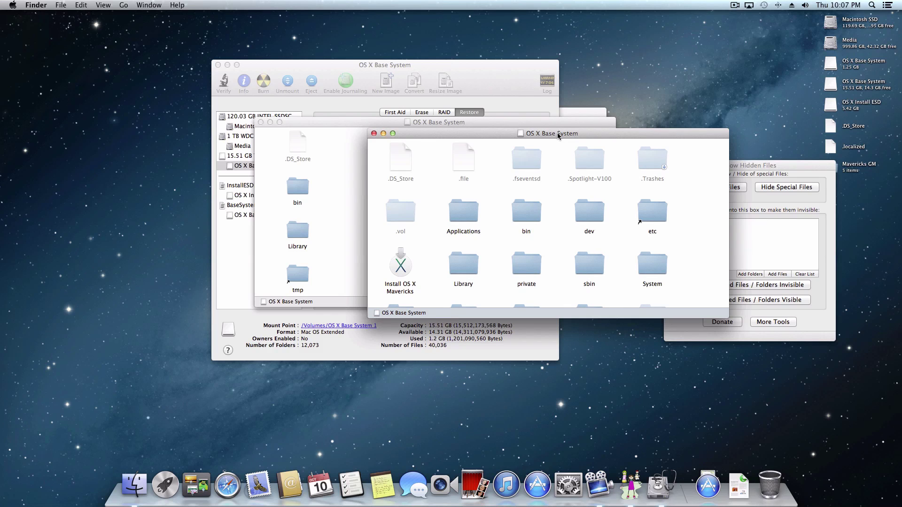
left_click(373, 134)
left_click(261, 122)
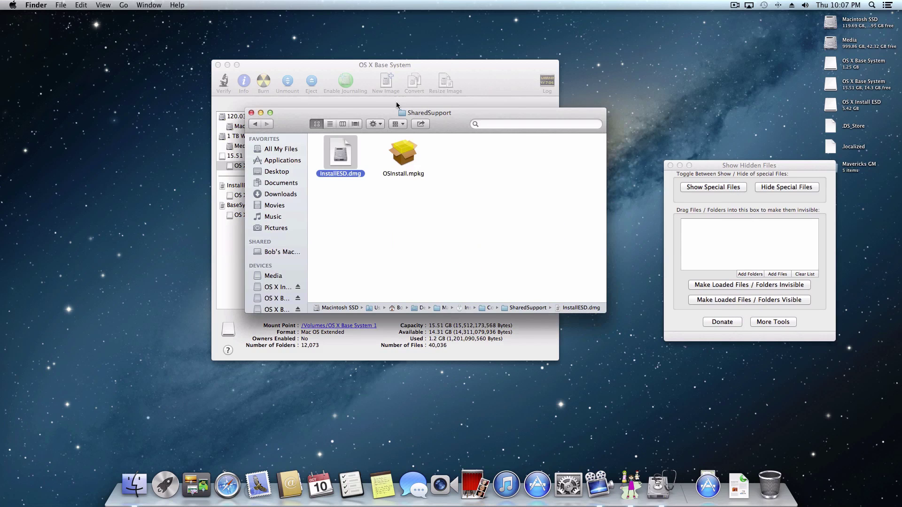
left_click(374, 67)
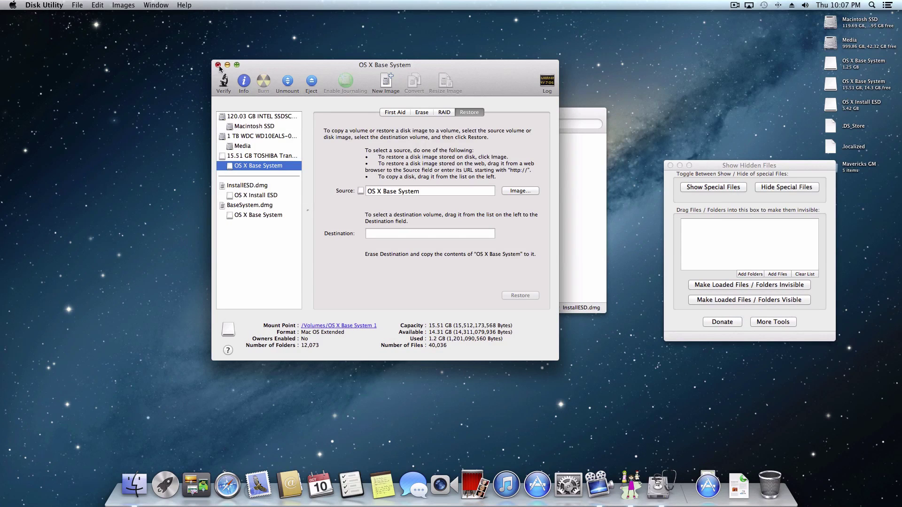
left_click(217, 65)
left_click_drag(461, 123, 256, 53)
left_click_drag(755, 166, 549, 188)
Open the desktop's view options and move that window clear of the SharedSupport window
left_click(757, 52)
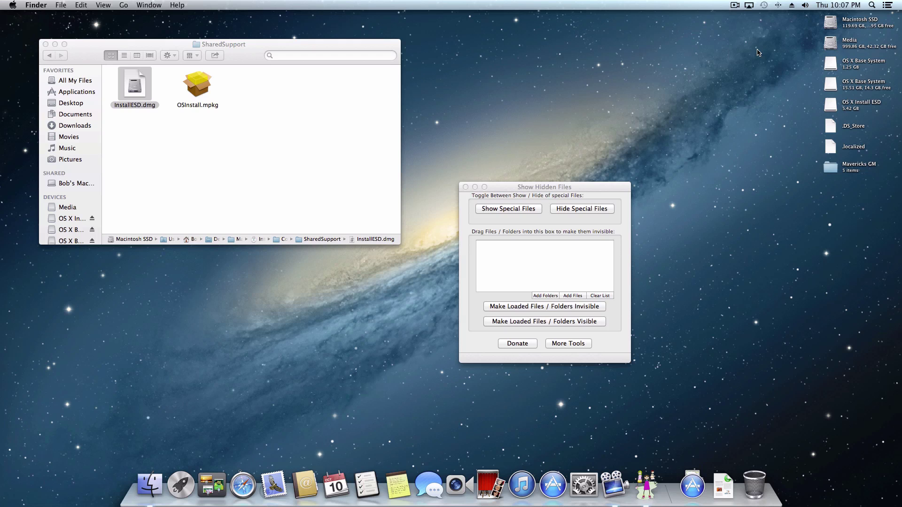
key("super+j")
left_click_drag(394, 113, 628, 40)
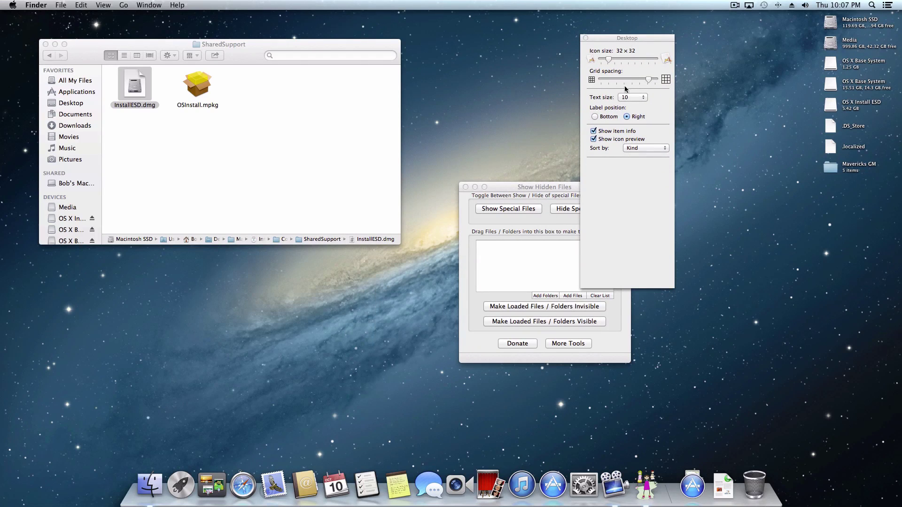
Rename the 15.51 GB OS X Base System volume as Mavericks Installer and close the desktop view options
left_click(848, 82)
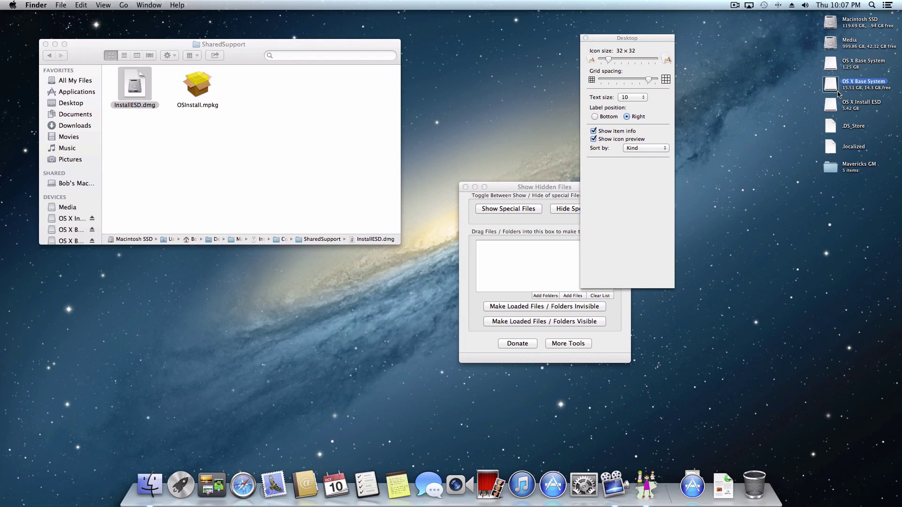
key("Up")
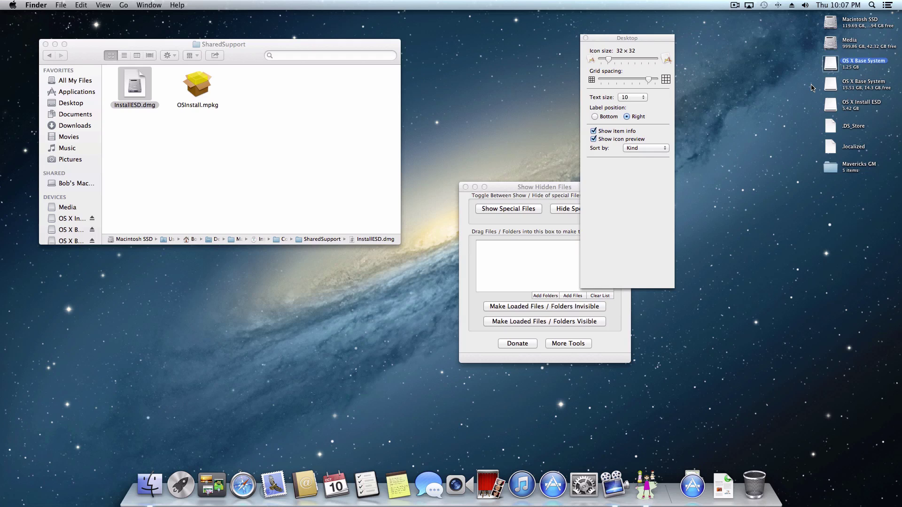
key("Down")
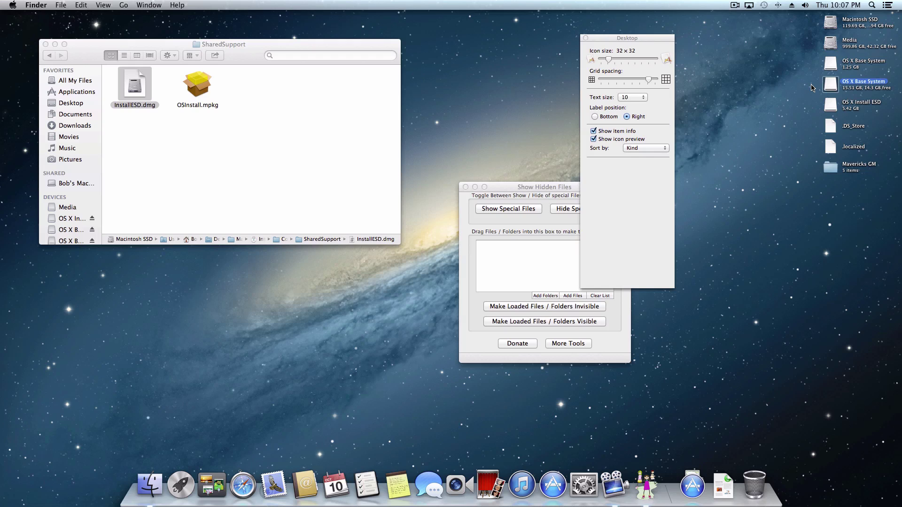
key("Return")
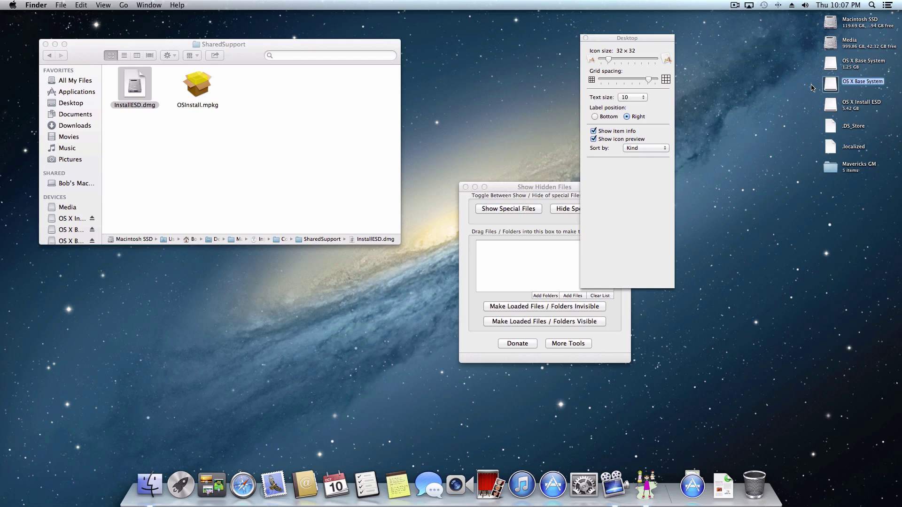
type("Mavericks Installer")
key("Return")
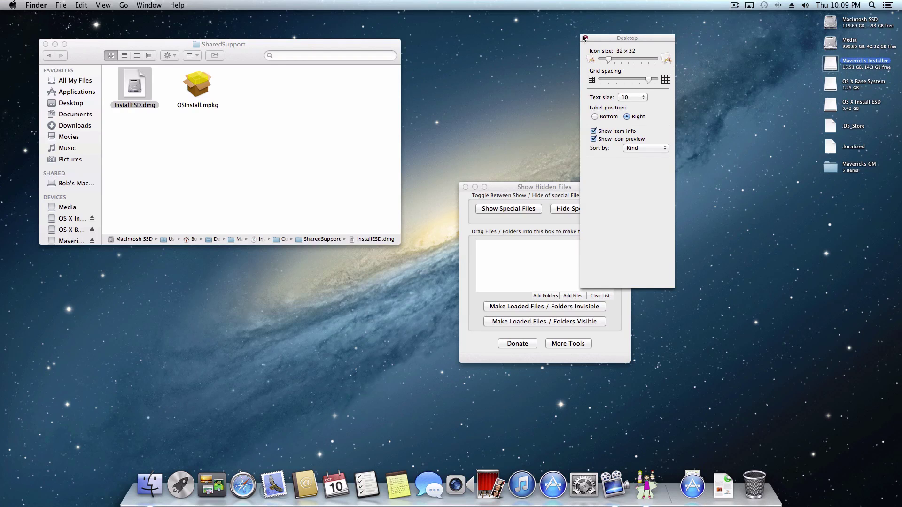
left_click(585, 39)
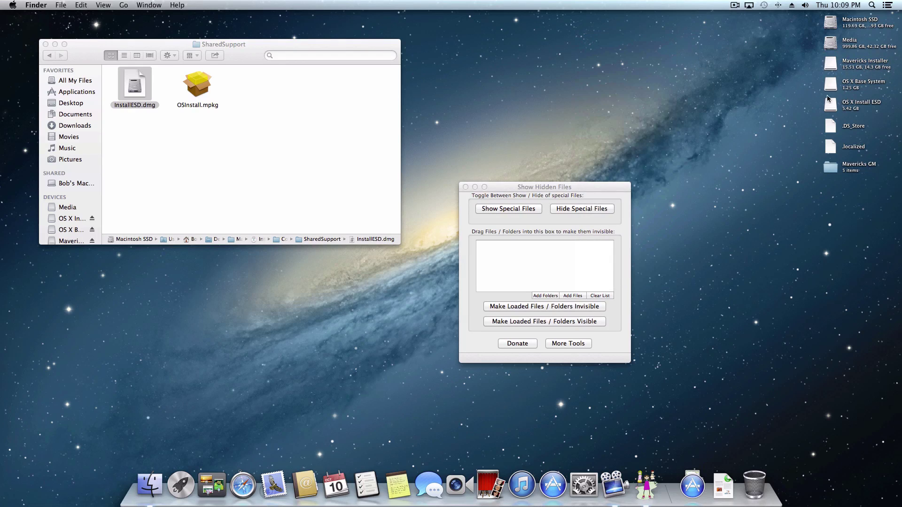
Open the Mavericks Installer and OS X Install ESD volumes side by side, closing SharedSupport, and select the ESD's Packages folder
double_click(830, 66)
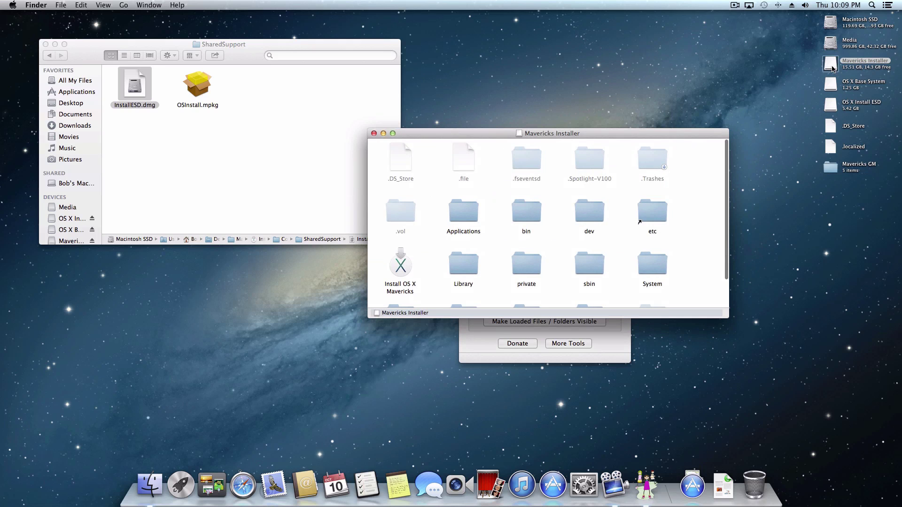
left_click(45, 44)
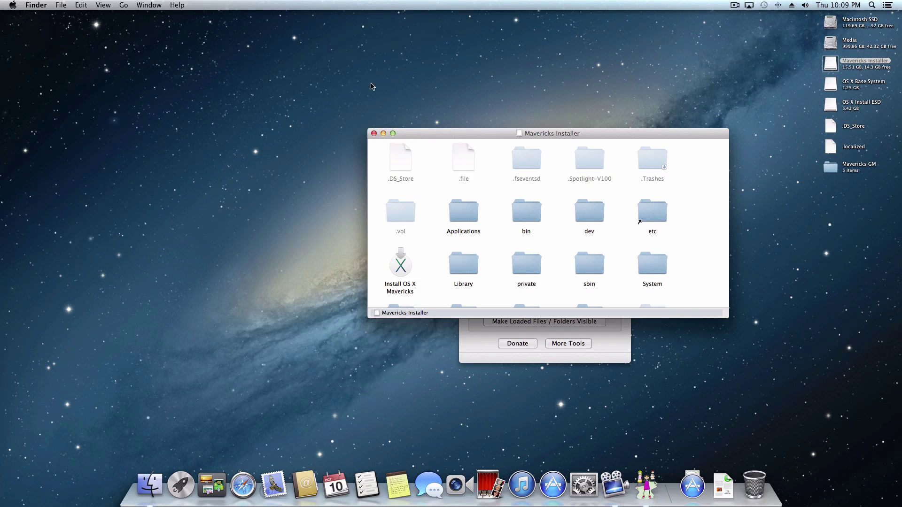
double_click(830, 106)
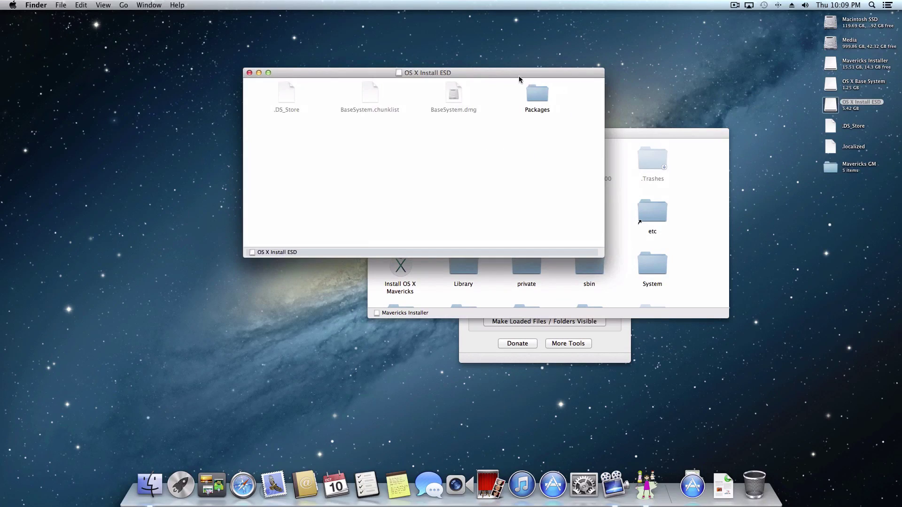
left_click_drag(420, 58, 297, 37)
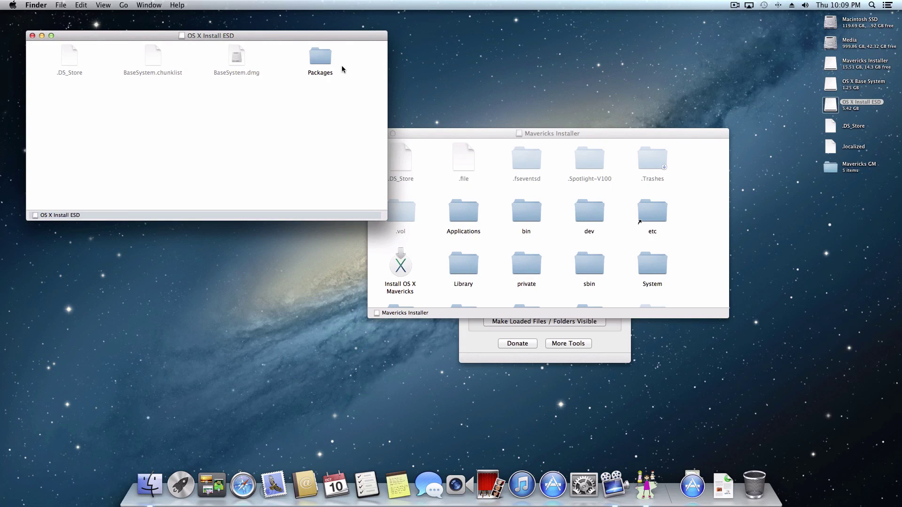
left_click(324, 59)
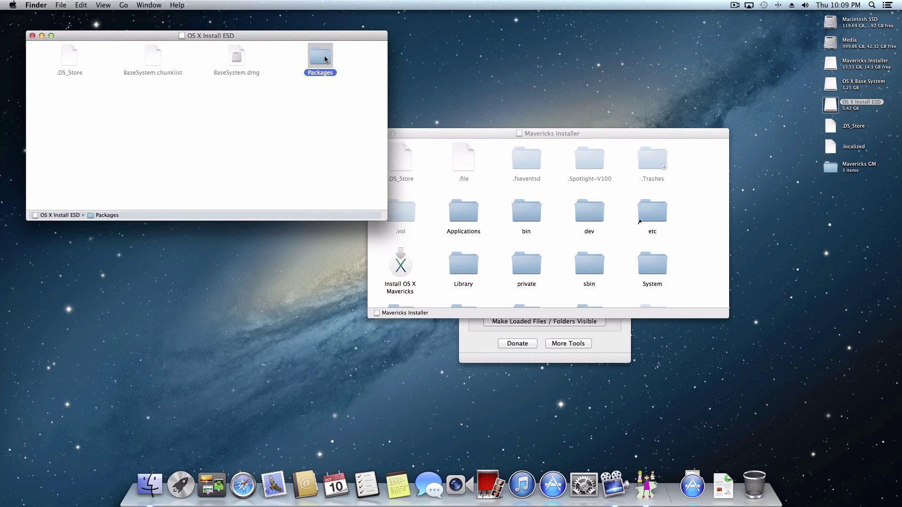
Open the System/Installation folder on Mavericks Installer and select its Packages alias
left_click(660, 237)
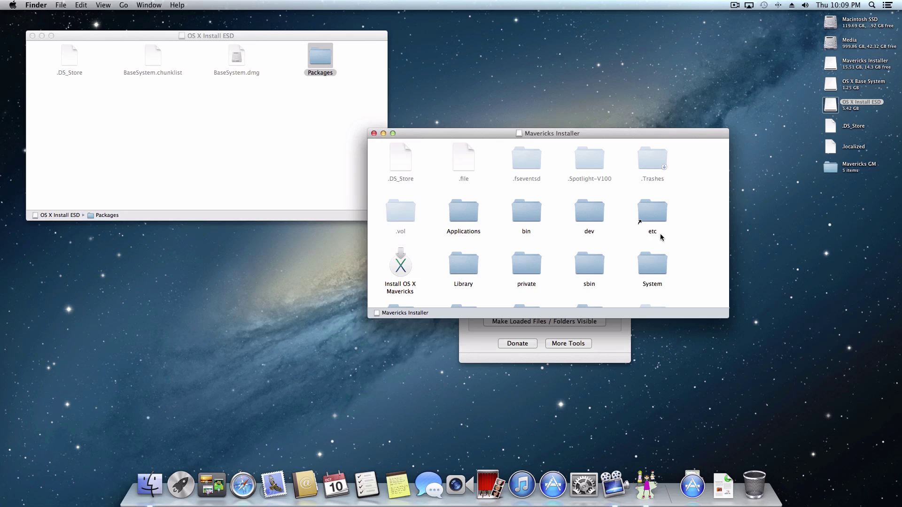
double_click(651, 264)
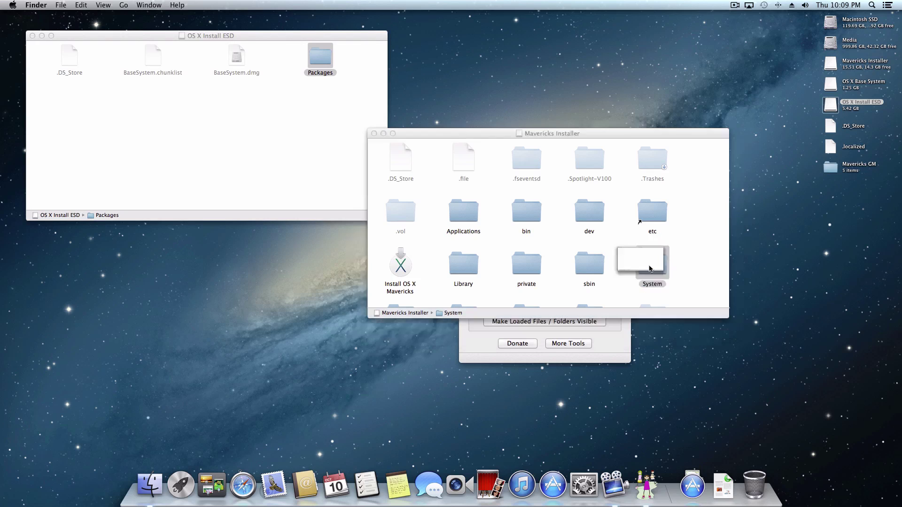
double_click(414, 171)
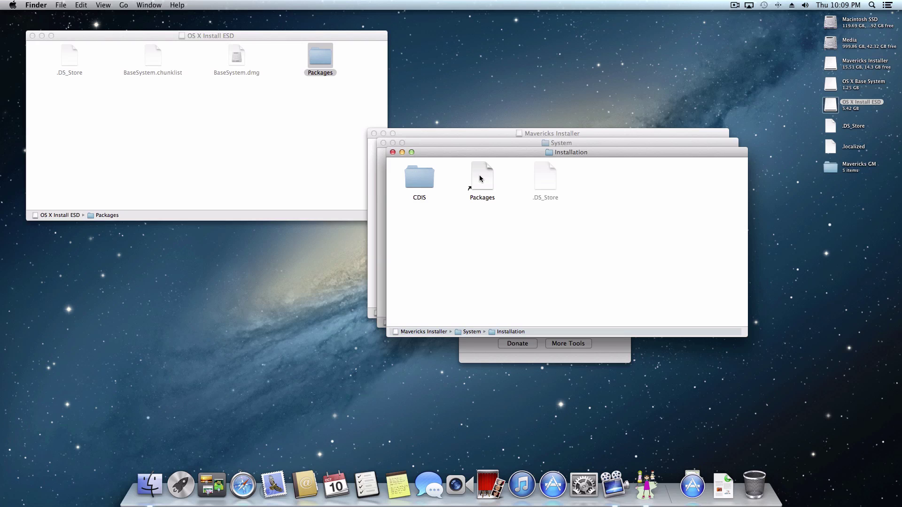
left_click(483, 182)
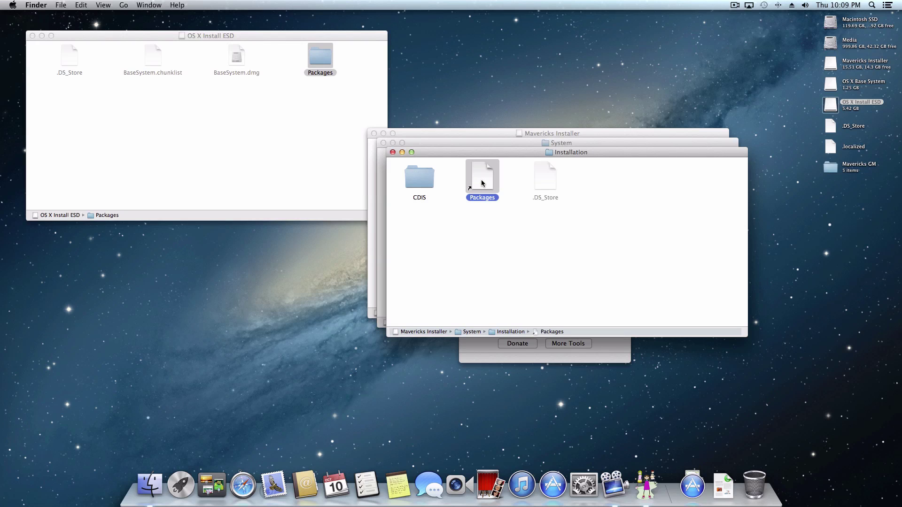
Preview the Packages folder on OS X Install ESD, and replace the Packages alias in the Installation folder with a copy of it
left_click(320, 69)
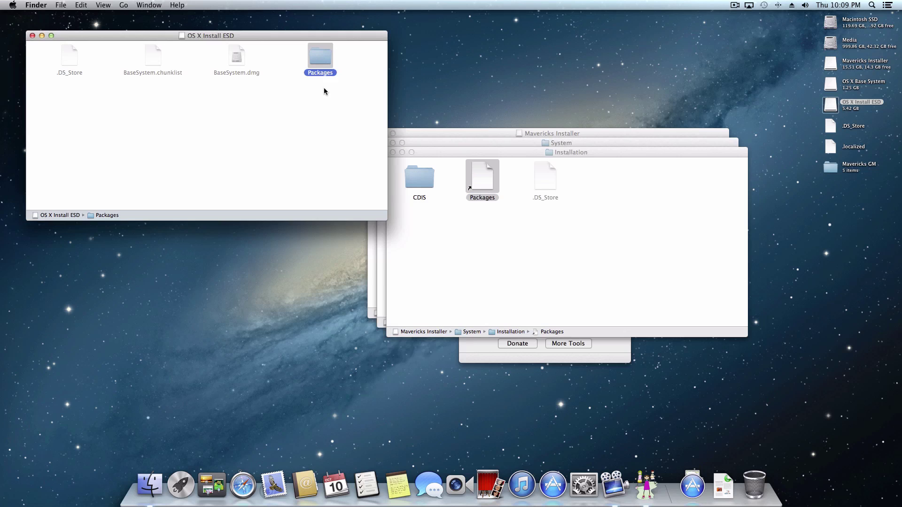
key("space")
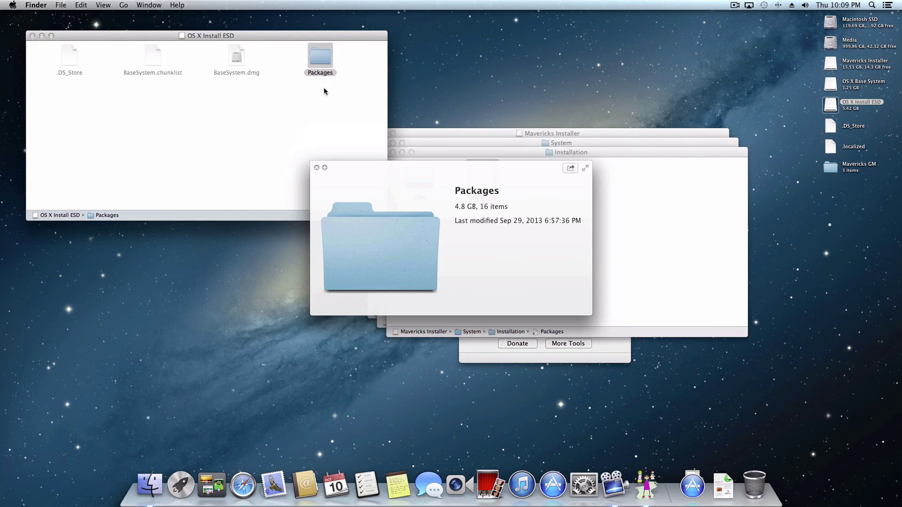
key("space")
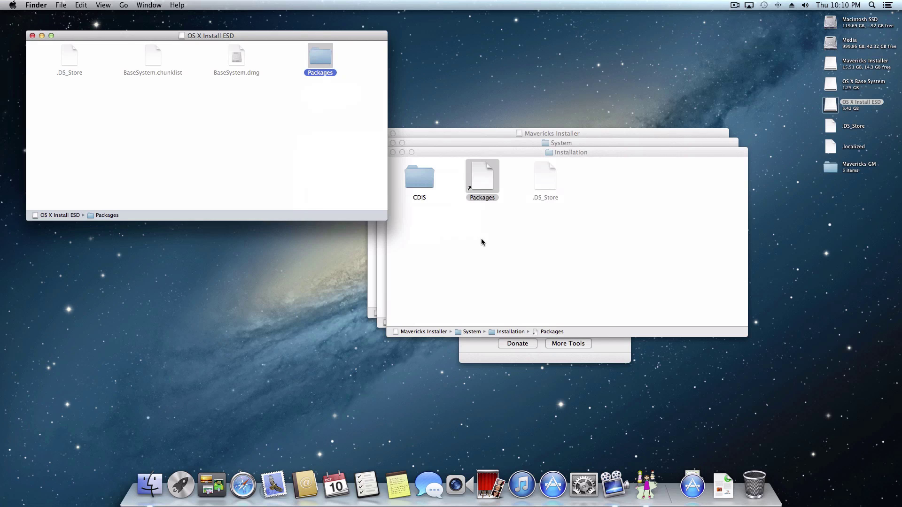
left_click(487, 182)
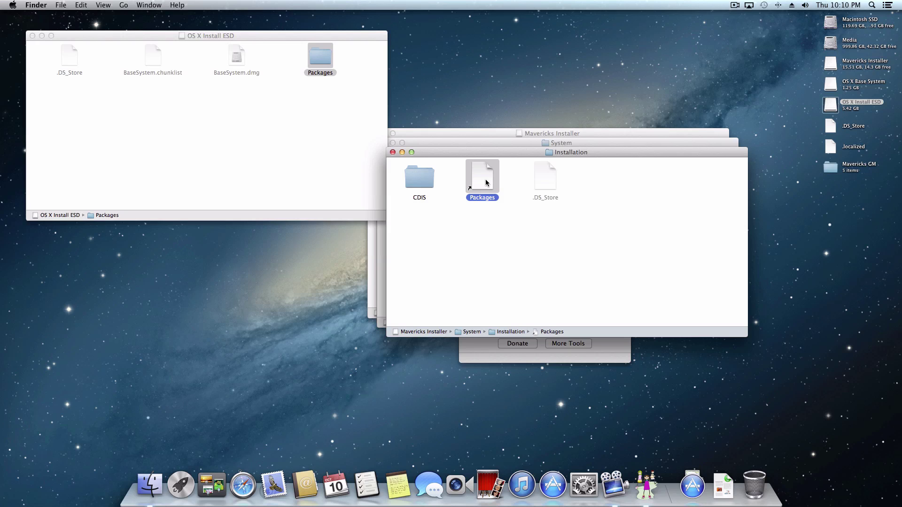
key("super+BackSpace")
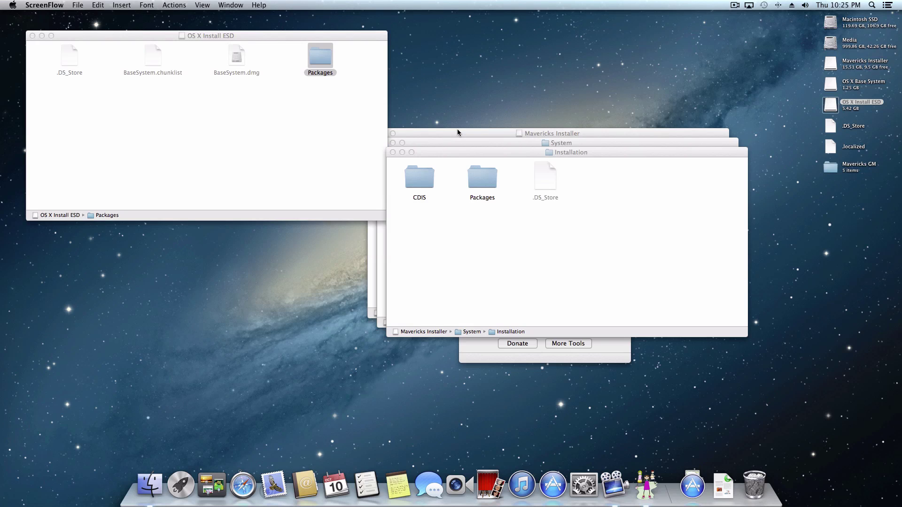
Close the Installation, OS X Install ESD, System and Mavericks Installer windows
left_click(393, 152)
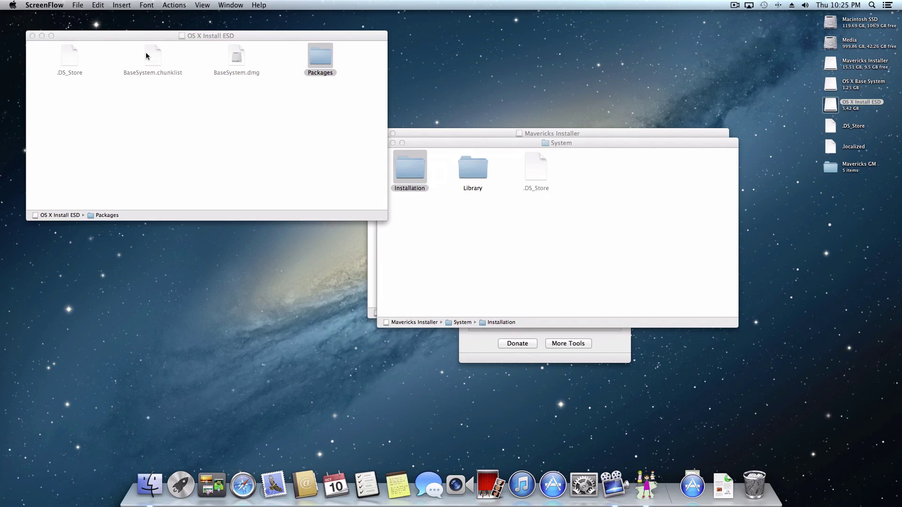
left_click(32, 36)
left_click(383, 143)
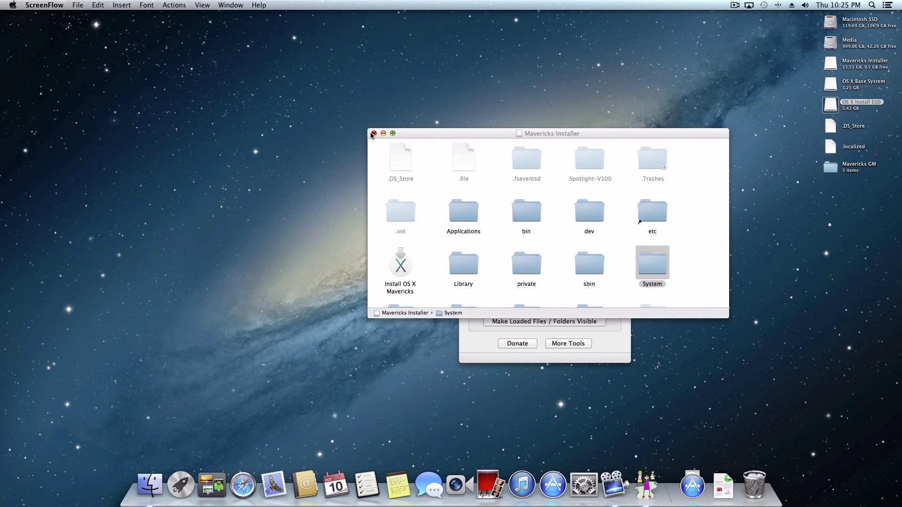
left_click(373, 133)
Hide special files again, close Show Hidden Files, and close all the reopened Finder windows
left_click(582, 209)
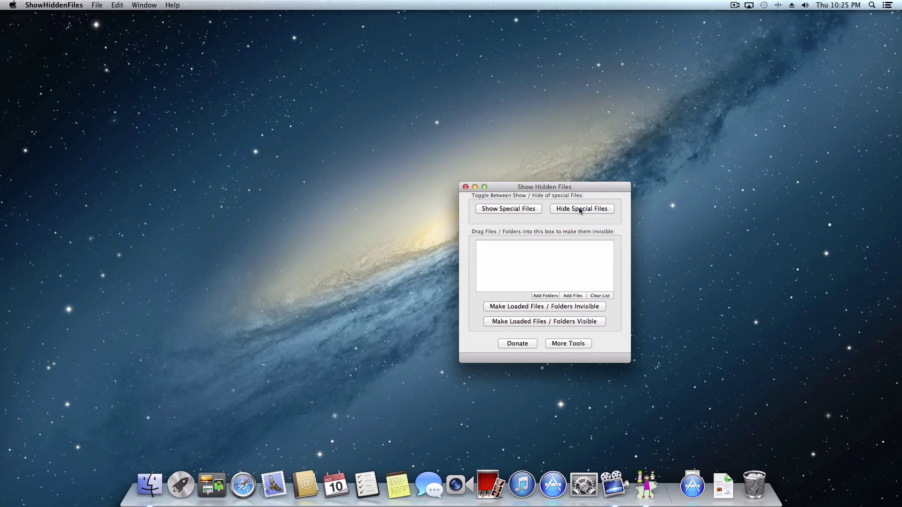
left_click(465, 187)
left_click(392, 152)
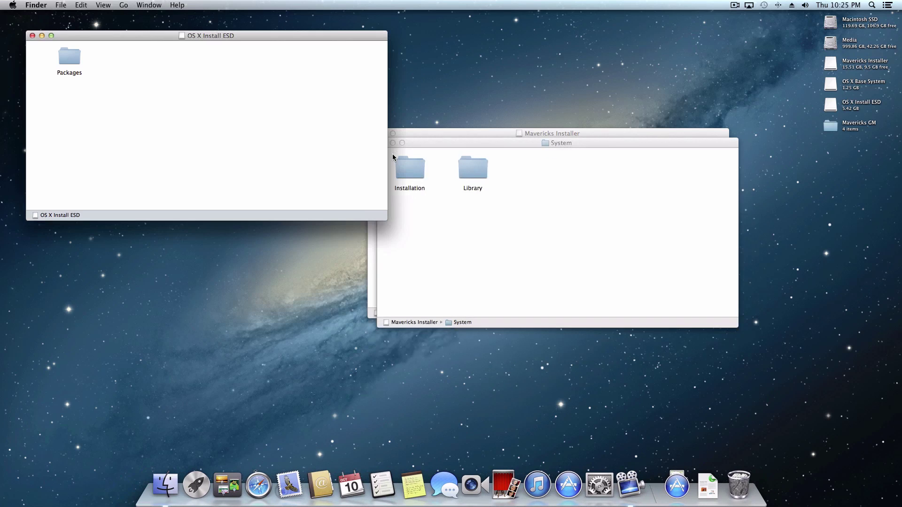
left_click(32, 35)
left_click(383, 143)
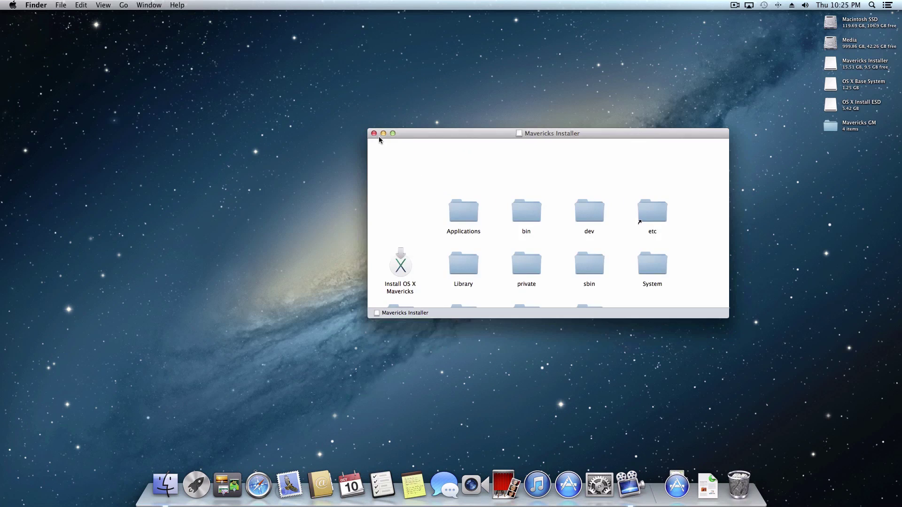
left_click(374, 133)
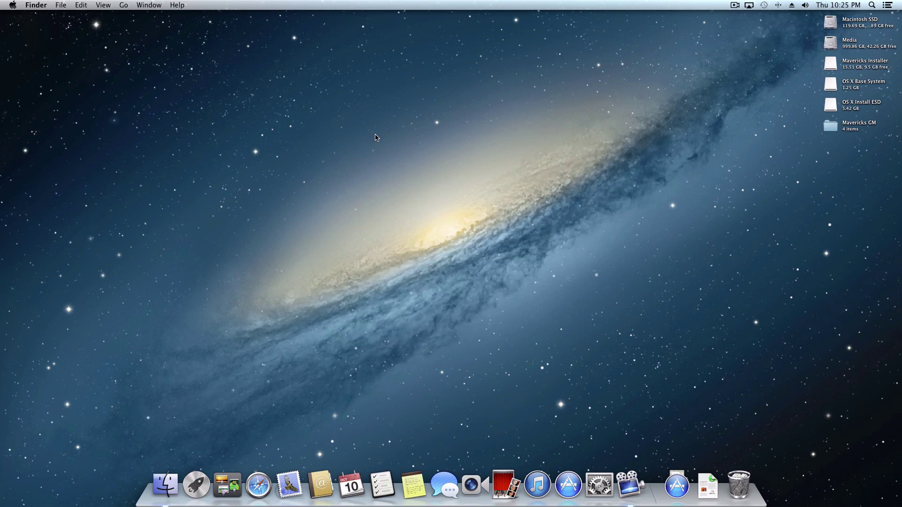
Open the Mavericks GM folder on the desktop and launch the Chimera 2.2.1 installer
left_click(832, 126)
double_click(832, 126)
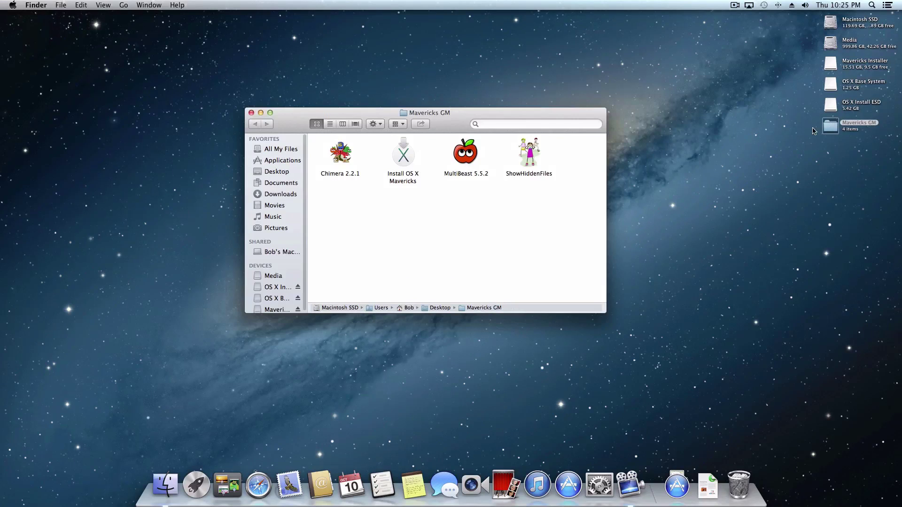
left_click_drag(455, 119, 471, 111)
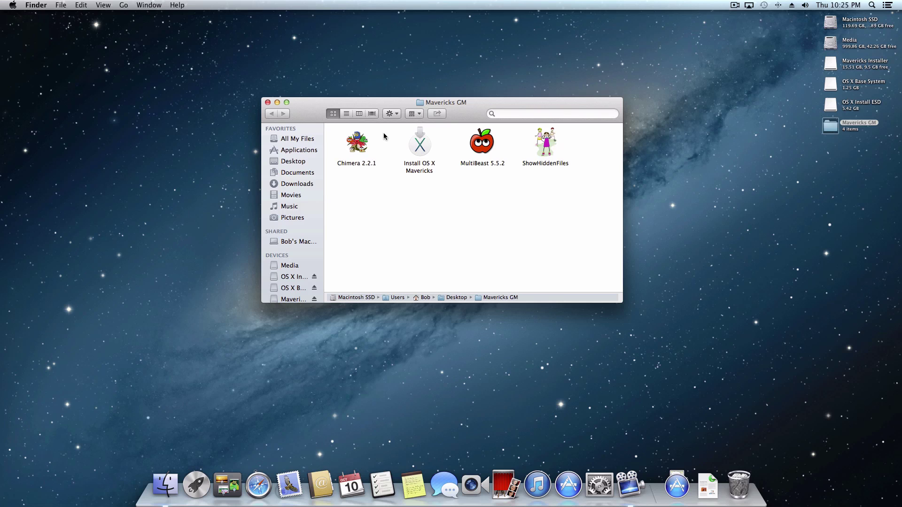
double_click(364, 141)
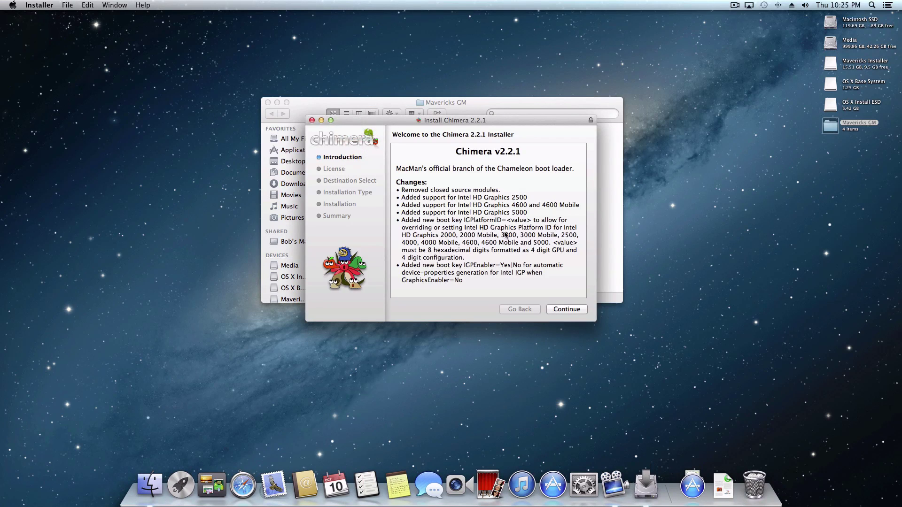
Proceed through the Chimera 2.2.1 introduction and agree to the software license
left_click(562, 310)
left_click(561, 310)
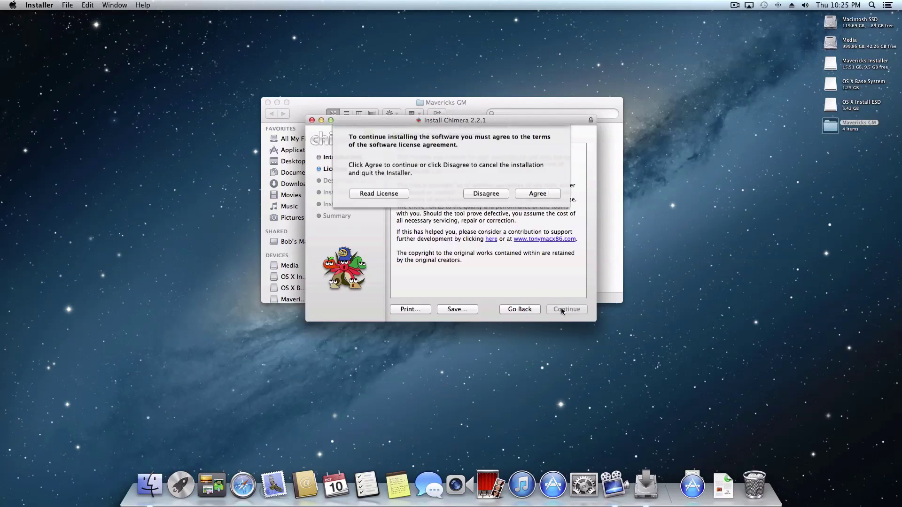
left_click(539, 198)
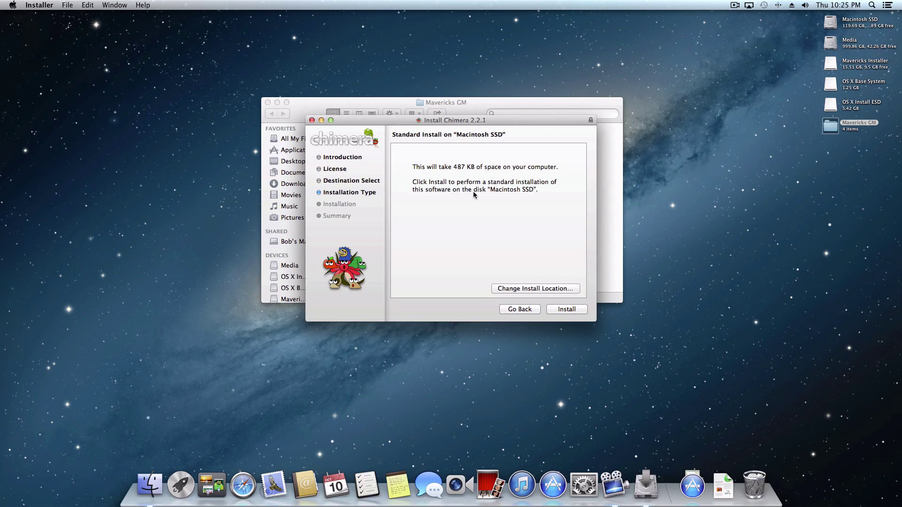
Change the Chimera install location to the Mavericks Installer disk and start the installation
left_click(524, 285)
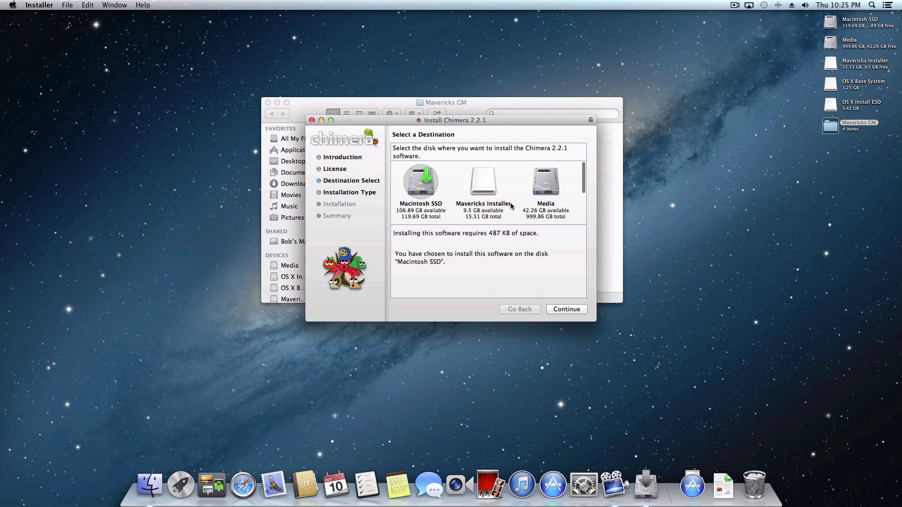
left_click(489, 186)
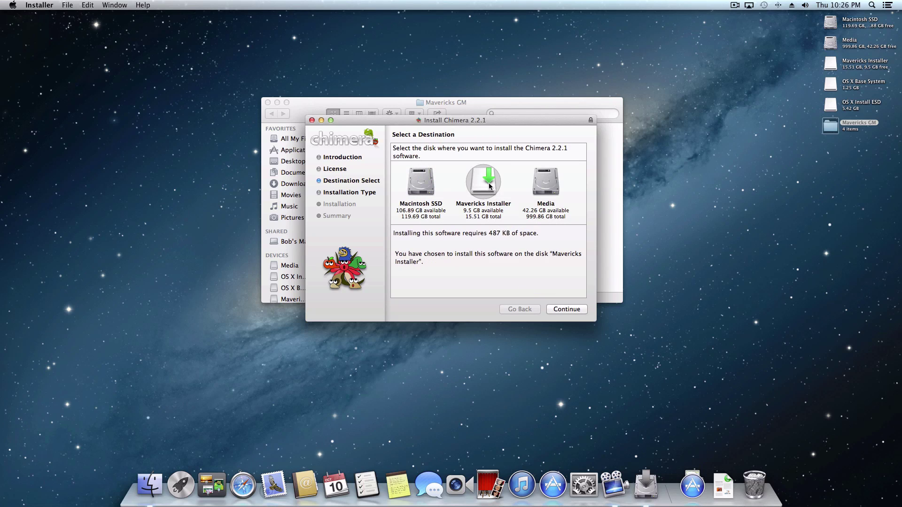
left_click(566, 310)
left_click(566, 310)
key("Return")
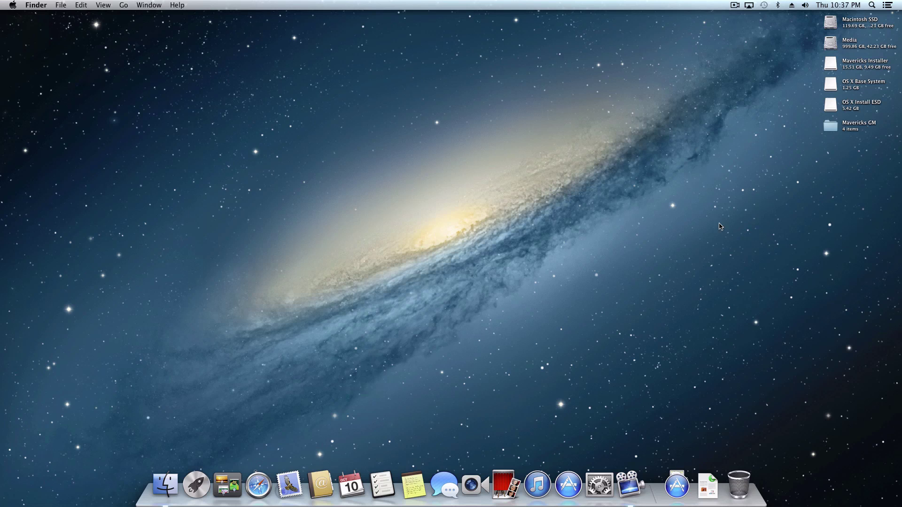
Launch Pacifist from the Applications folder, decline automatic update checks and postpone registration
left_click(676, 486)
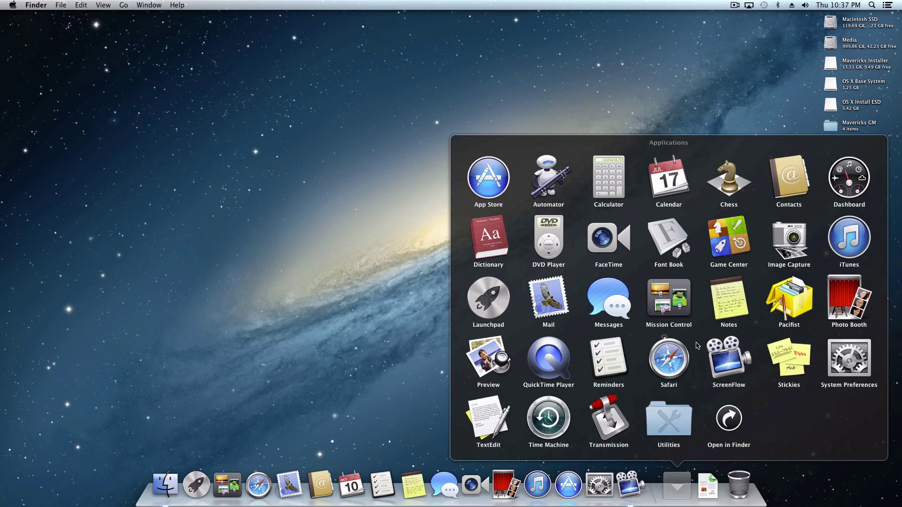
left_click(801, 308)
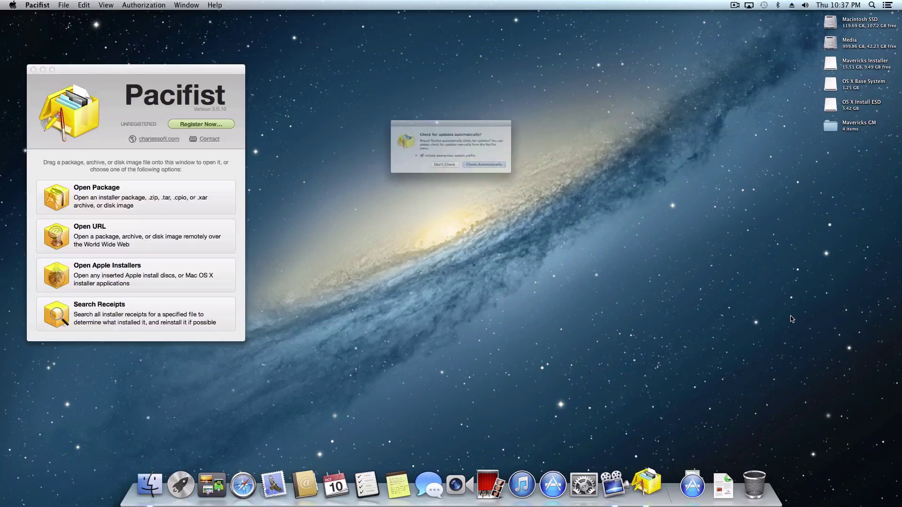
left_click(440, 178)
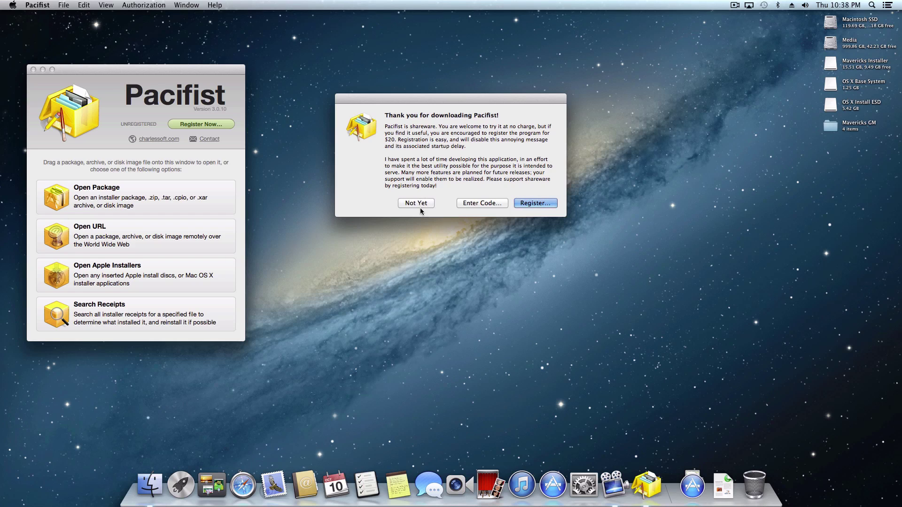
left_click(417, 204)
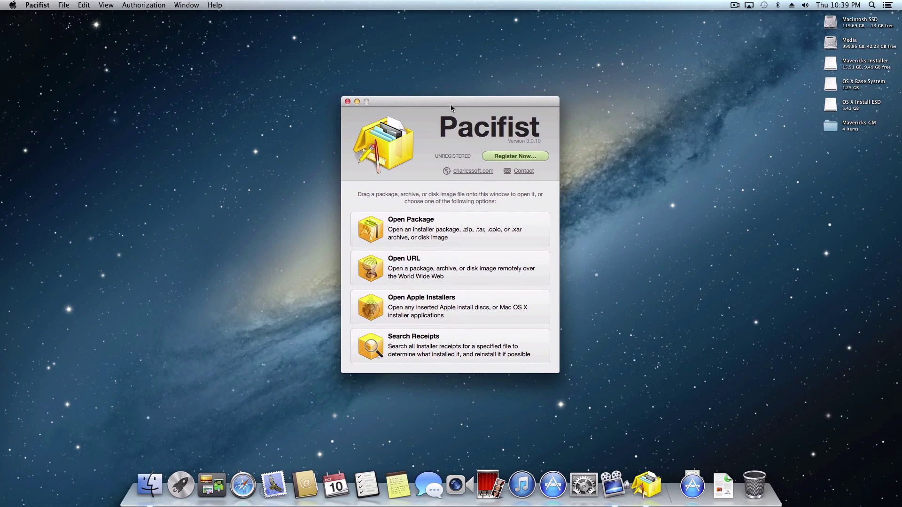
Open the BaseSystemBinaries.pkg package from the Packages folder on OS X Install ESD
left_click(390, 226)
scroll(324, 193, "down", 5)
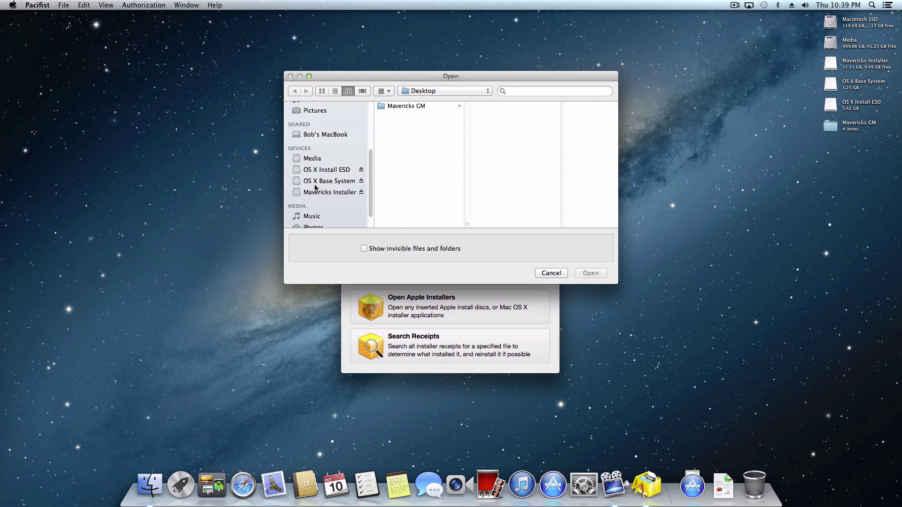
left_click(312, 155)
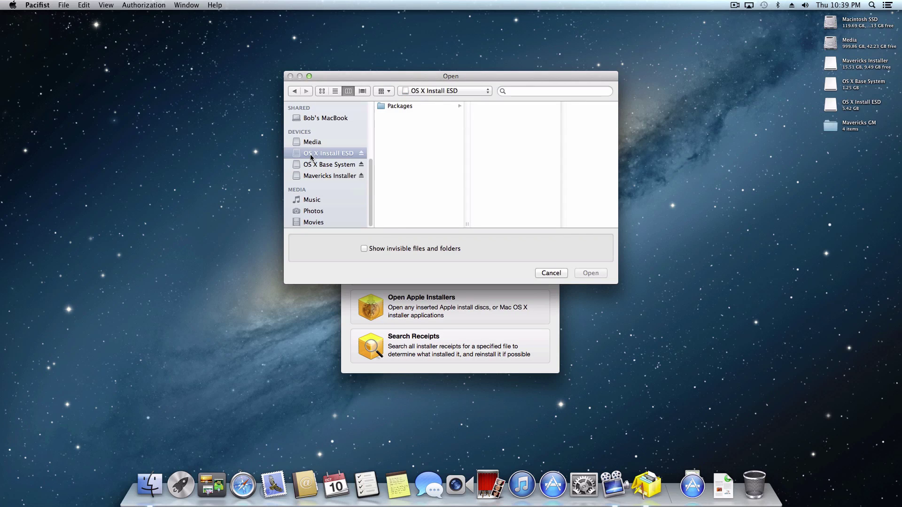
left_click(393, 106)
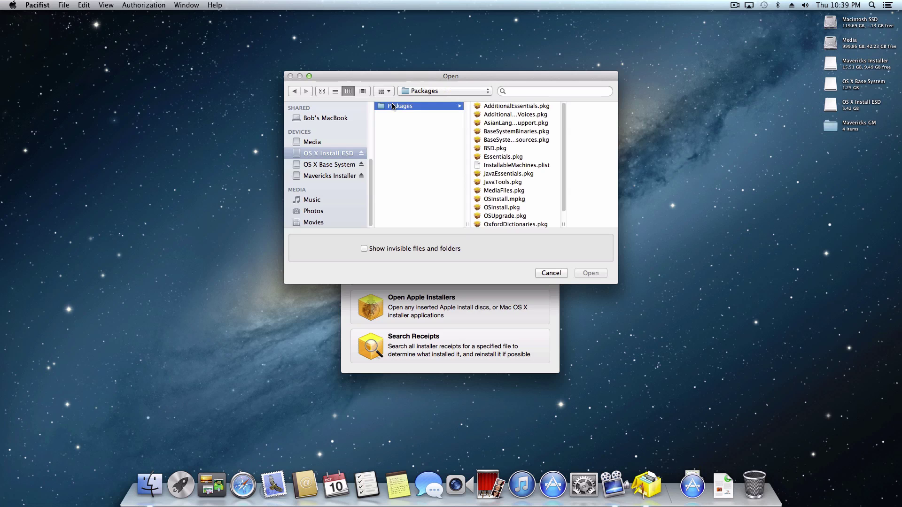
left_click(502, 132)
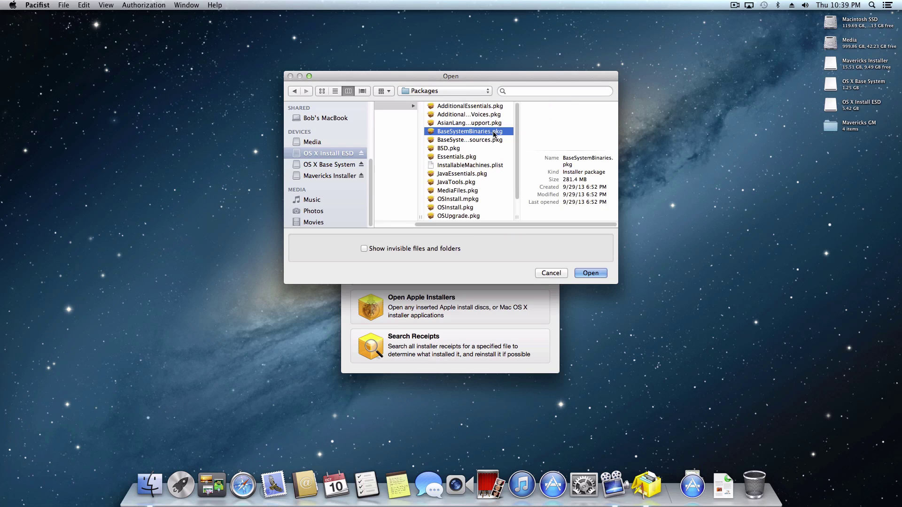
left_click(600, 274)
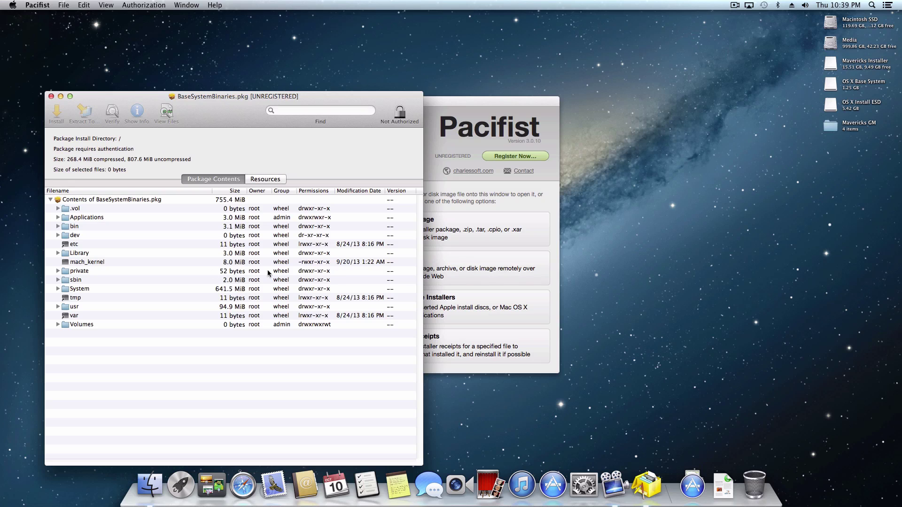
Extract mach_kernel from the package to the root of Mavericks Installer, authorizing with the account password
left_click(87, 263)
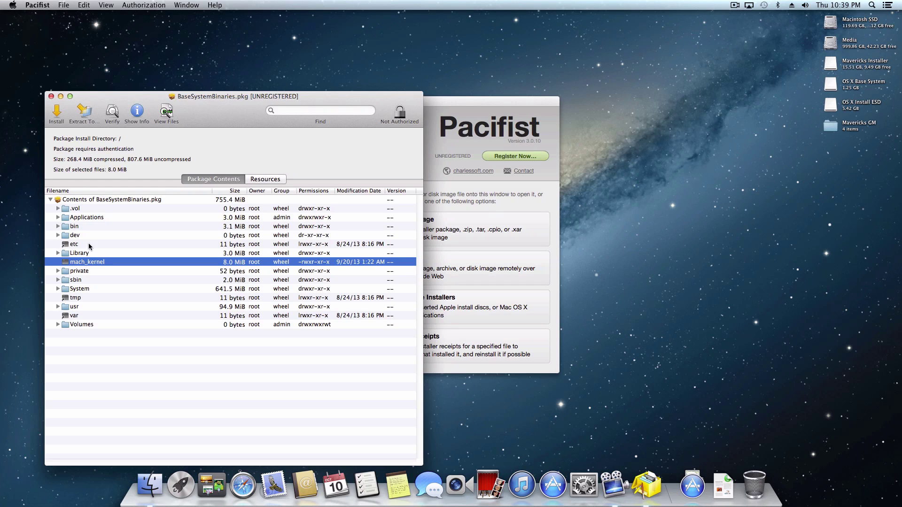
left_click(84, 111)
scroll(132, 251, "down", 3)
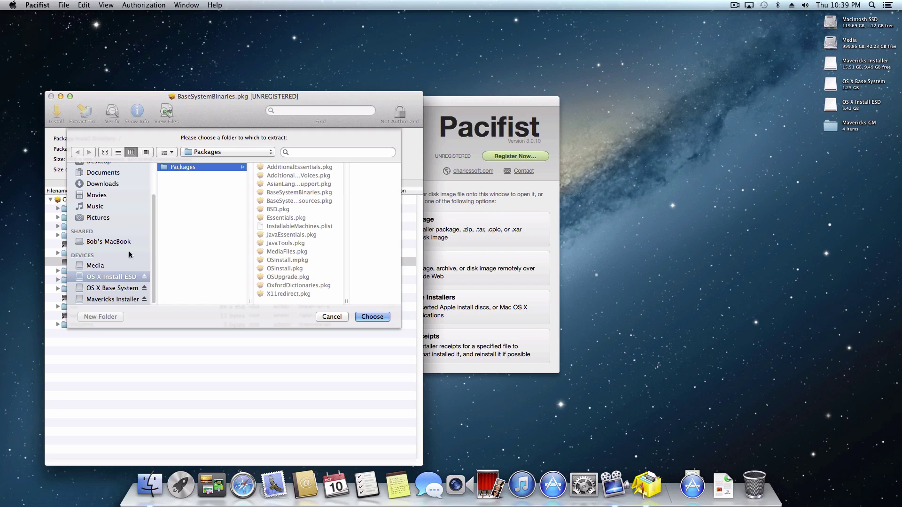
left_click(103, 301)
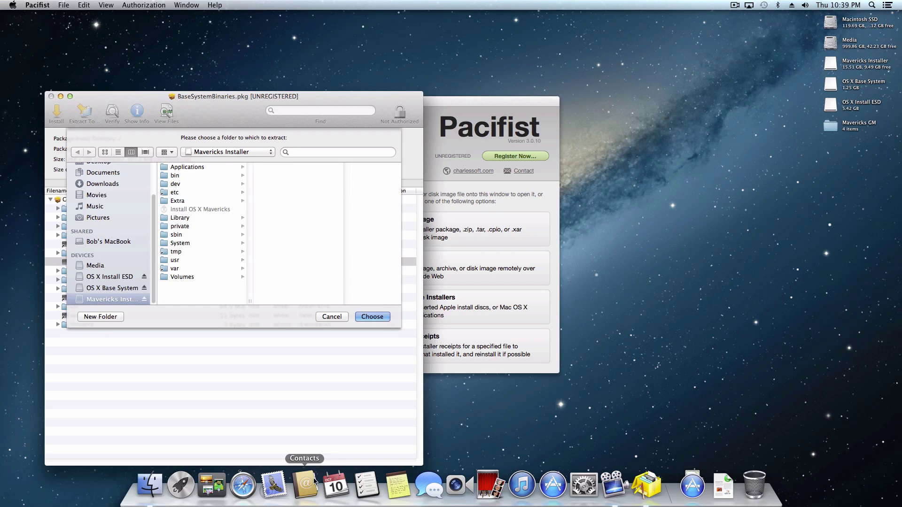
left_click(365, 317)
left_click(303, 191)
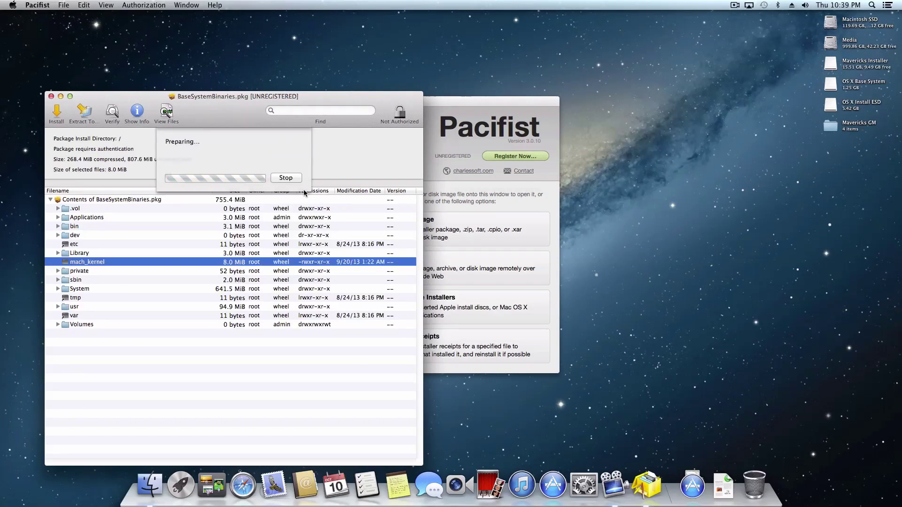
type("•")
key("Return")
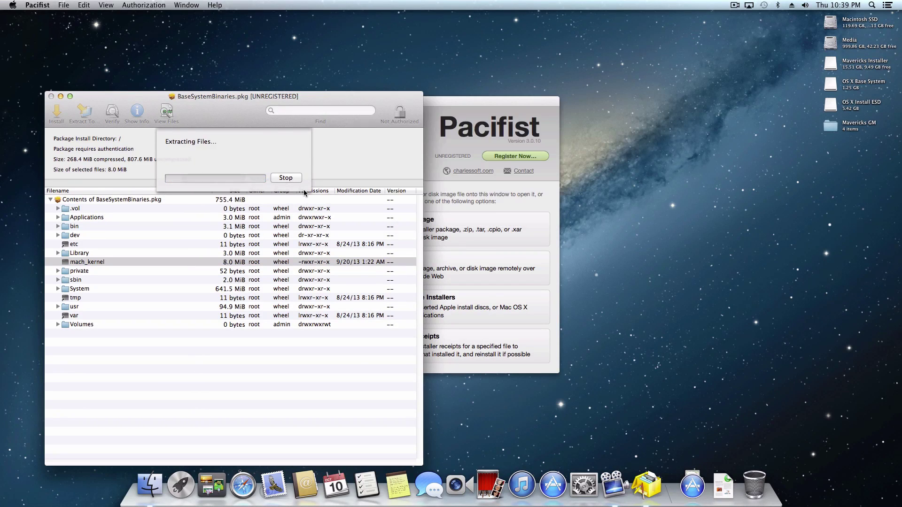
Check the Mavericks Installer drive for the mach_kernel file, and close the drive and Pacifist windows
double_click(833, 62)
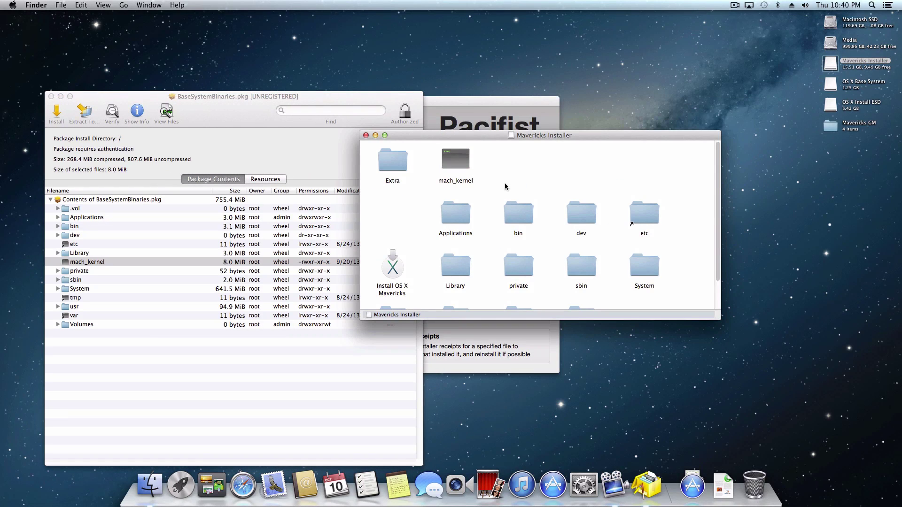
left_click(464, 167)
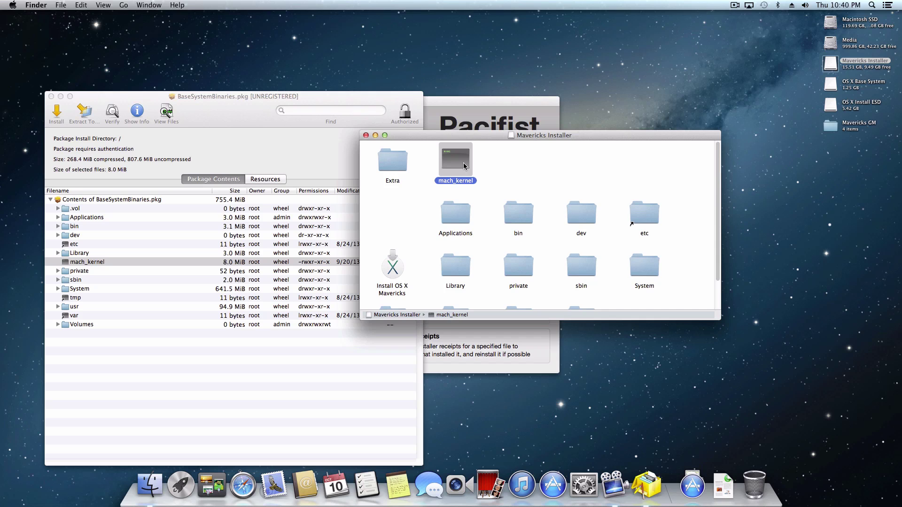
left_click(366, 136)
left_click_drag(333, 92, 348, 97)
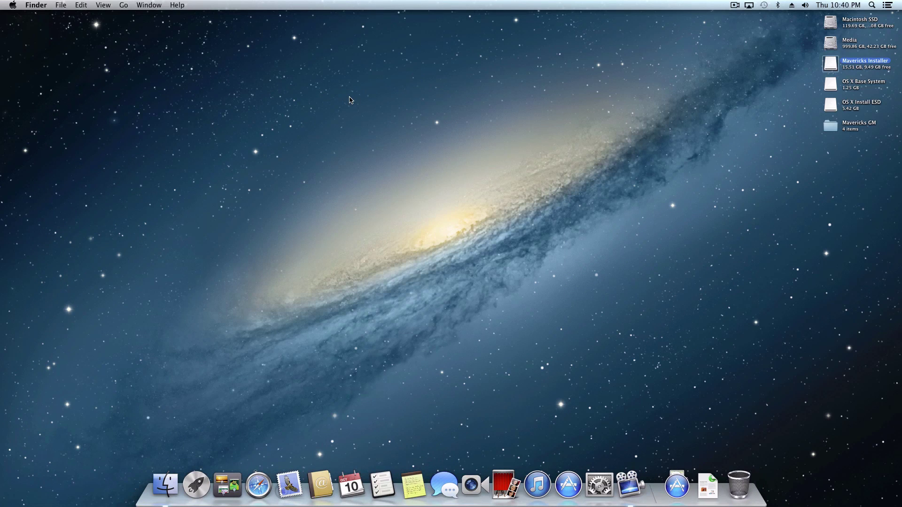
Open the Mavericks GM folder on the desktop and locate its Extensions and OSInstall folders
double_click(830, 85)
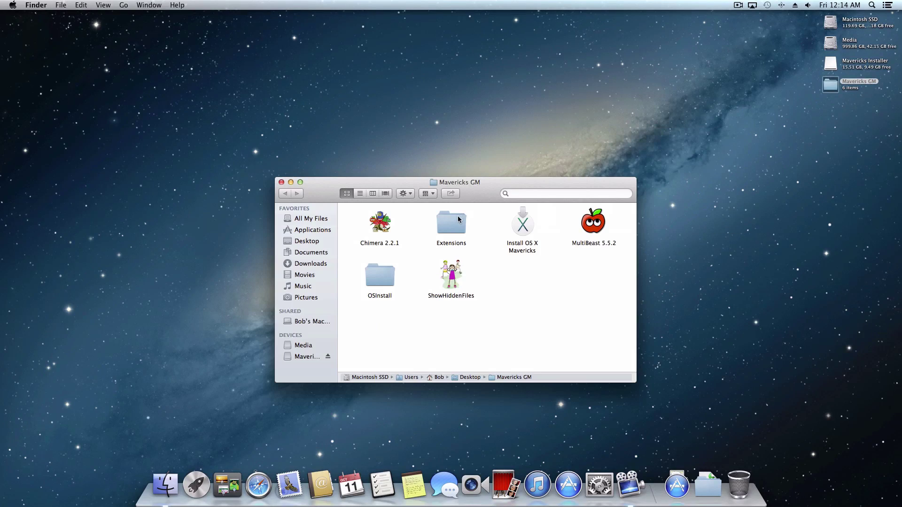
left_click_drag(474, 158, 467, 133)
left_click(457, 157)
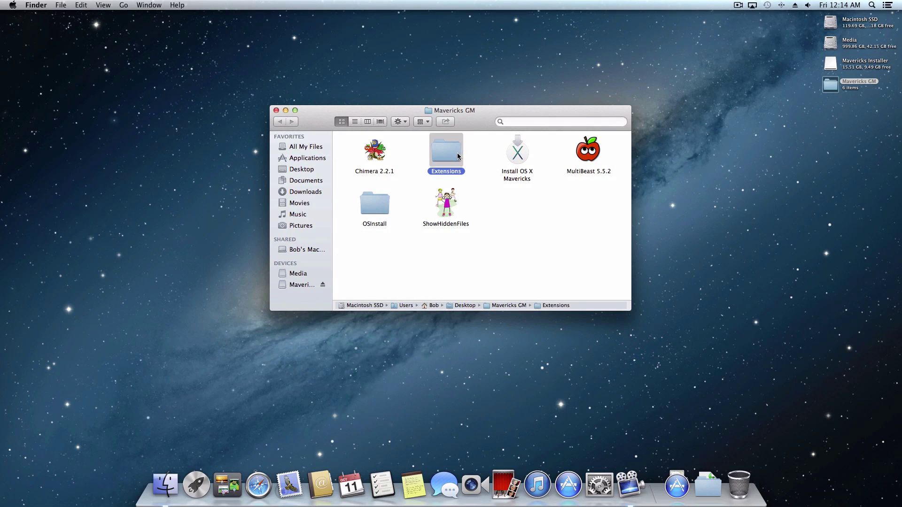
left_click(375, 205)
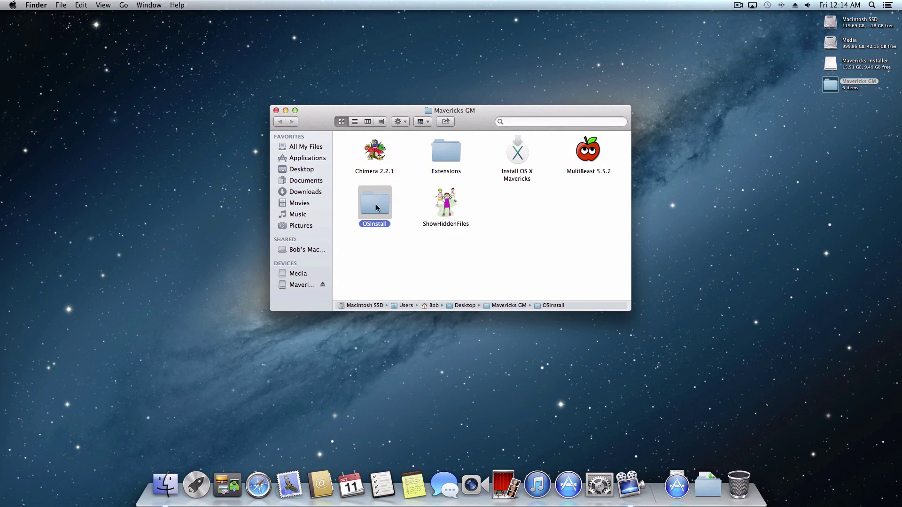
left_click(401, 202)
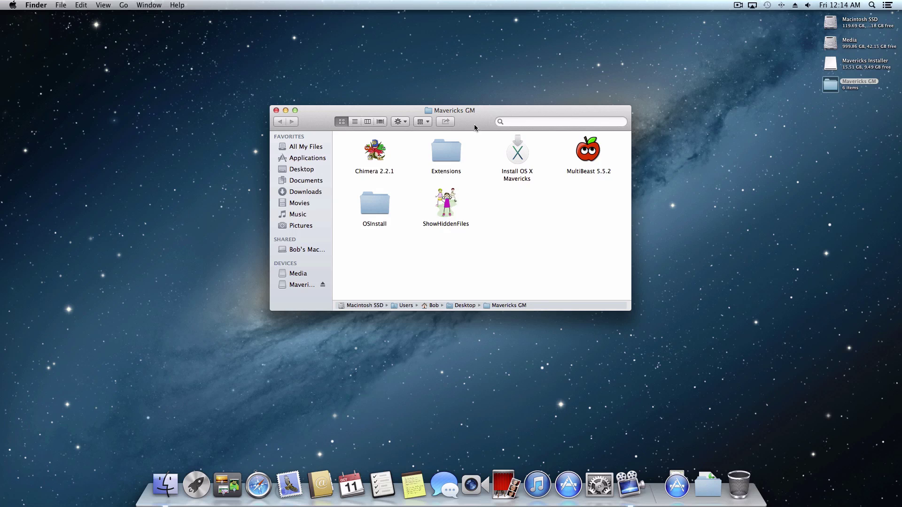
Move the Mavericks GM window aside and open its Extensions folder to inspect FakeSMC.kext and NullCPUPowerManagement.kext
left_click_drag(475, 125, 676, 167)
left_click(649, 200)
double_click(648, 200)
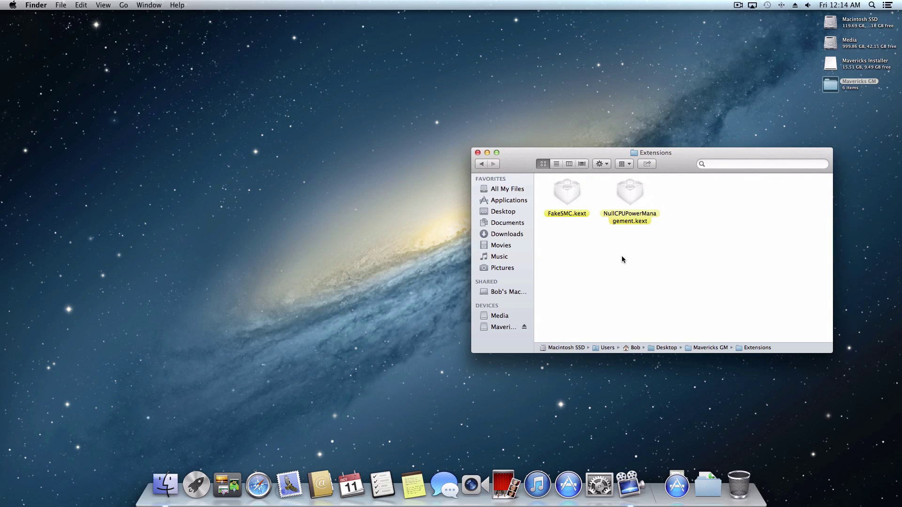
left_click(565, 193)
left_click(623, 190)
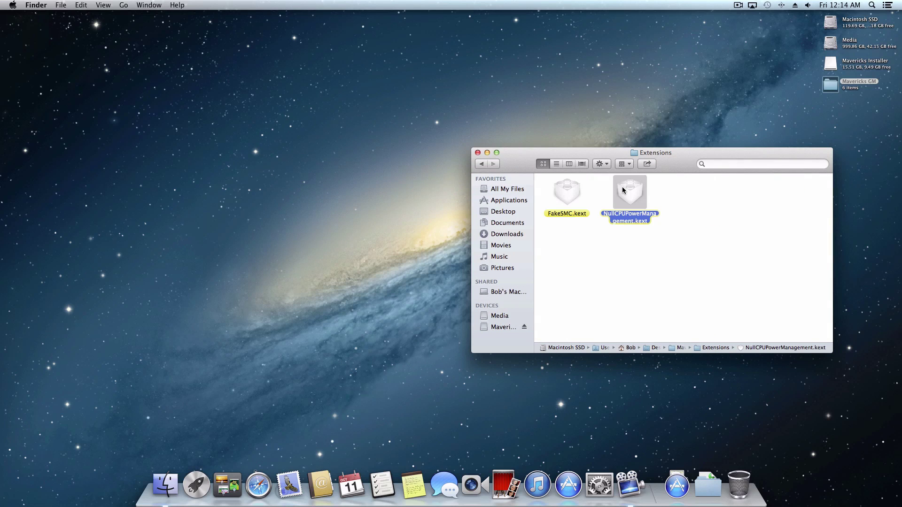
left_click(686, 189)
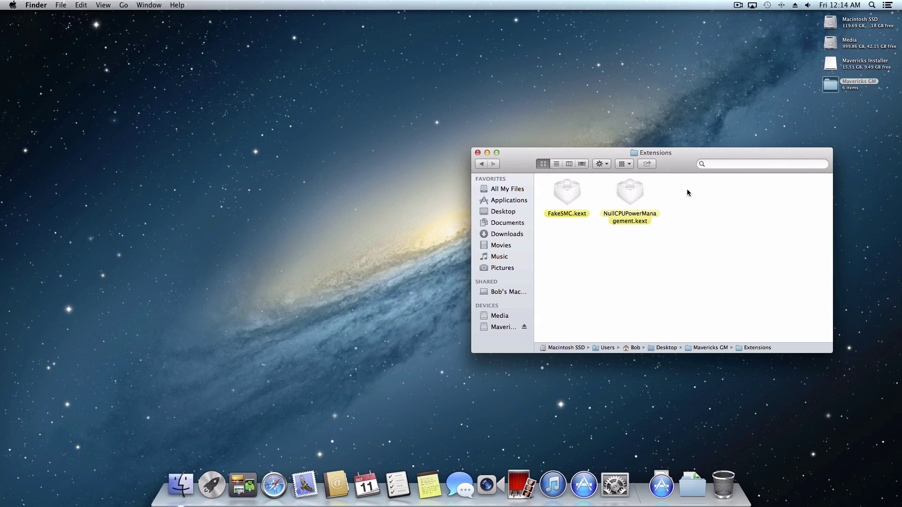
Open the System/Library/Extensions folder on the Mavericks Installer drive beside the existing Extensions window
double_click(829, 63)
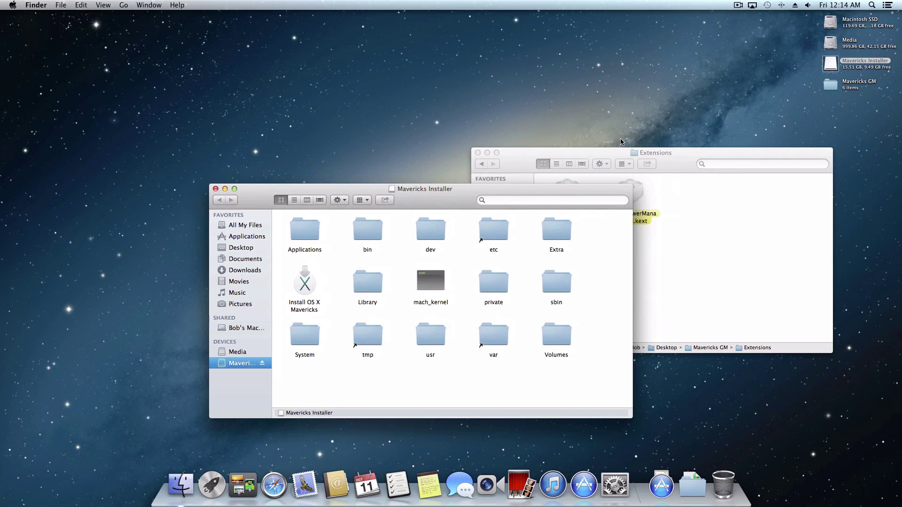
left_click_drag(464, 196, 324, 62)
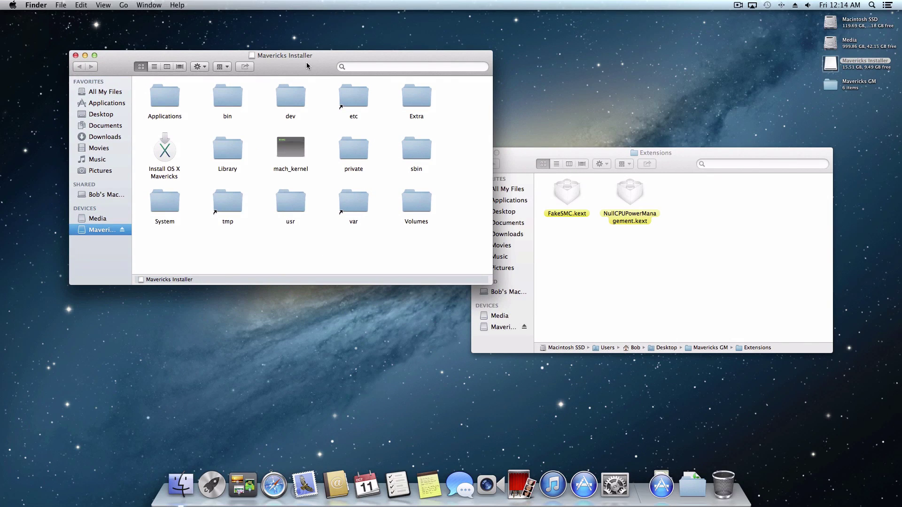
double_click(165, 202)
double_click(233, 99)
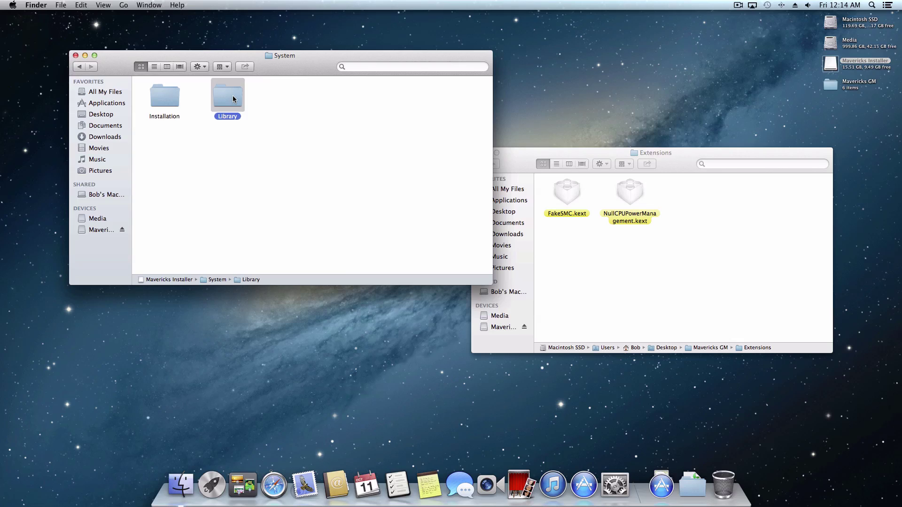
left_click(349, 101)
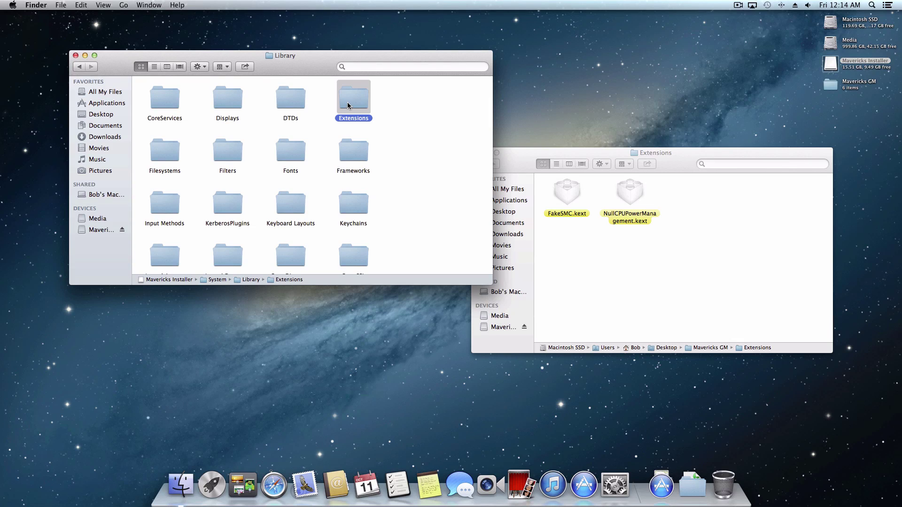
double_click(347, 102)
Copy FakeSMC.kext and NullCPUPowerManagement.kext into the Extensions folder on the Mavericks Installer drive
left_click_drag(719, 208, 543, 196)
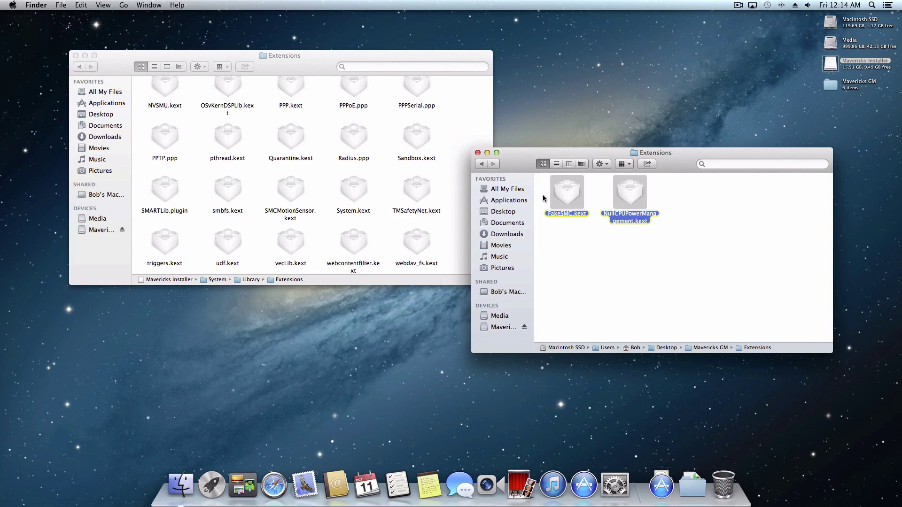
left_click(484, 141)
key("super+v")
left_click(670, 253)
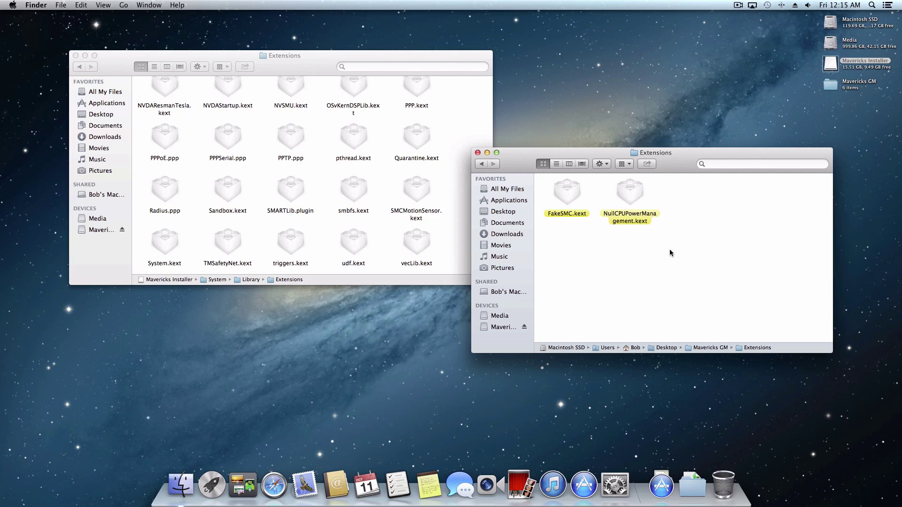
Open the OSInstall folder inside Mavericks GM and examine OSInstall.mpkg and the OSInstall file
left_click(481, 163)
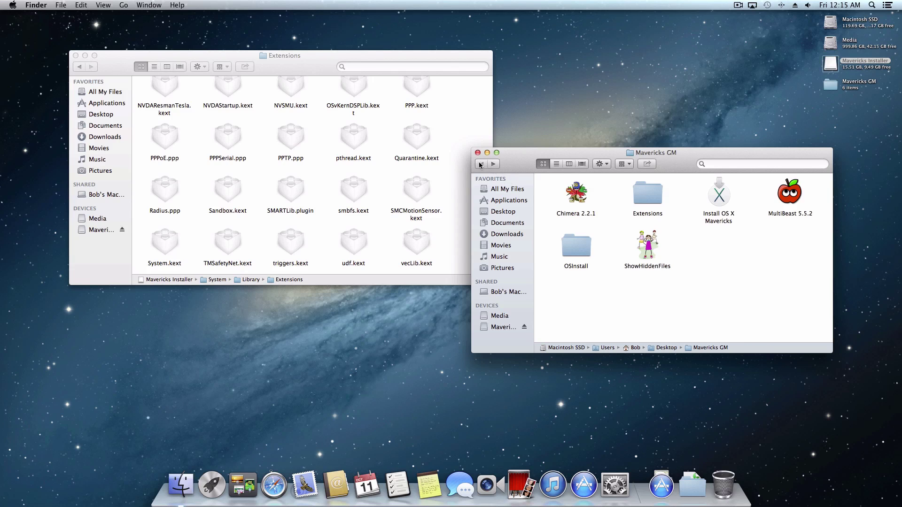
double_click(572, 249)
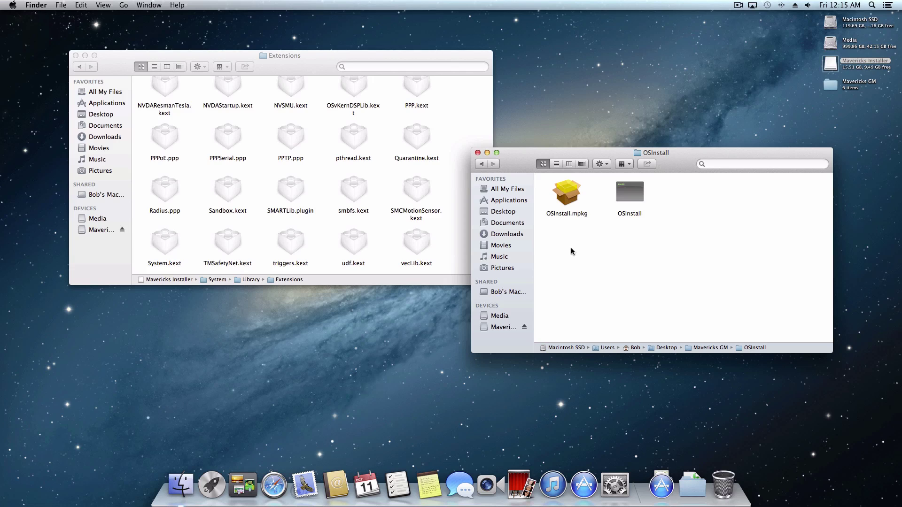
left_click(567, 194)
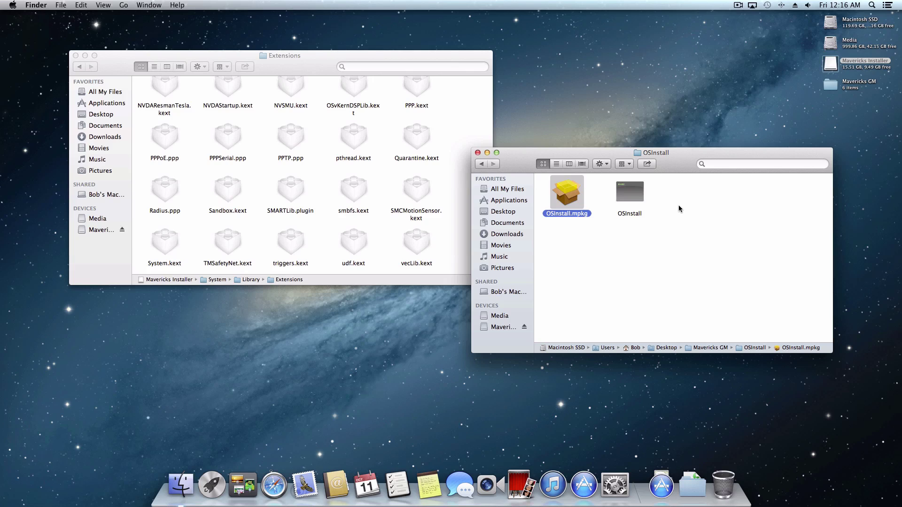
left_click(649, 229)
Open the System/Installation/Packages folder on the Mavericks Installer drive, keeping the OSInstall folder window open
left_click(467, 156)
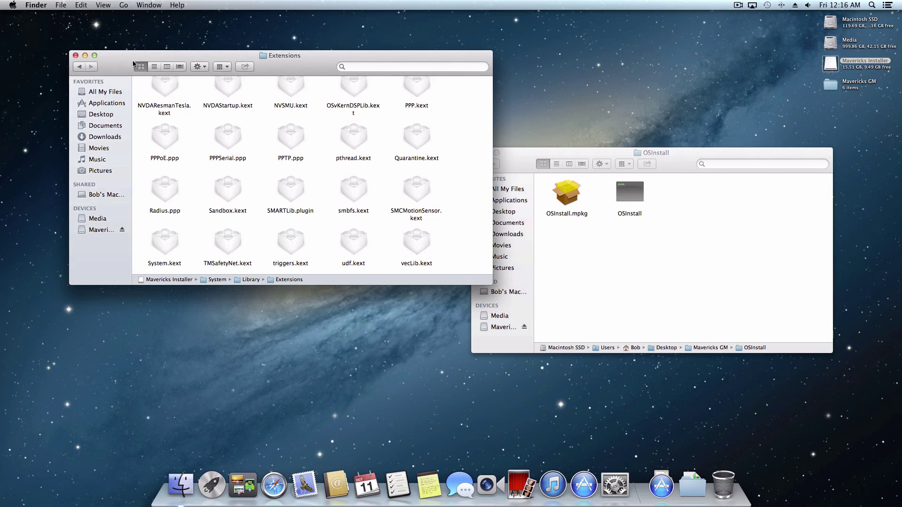
left_click(80, 67)
left_click(80, 68)
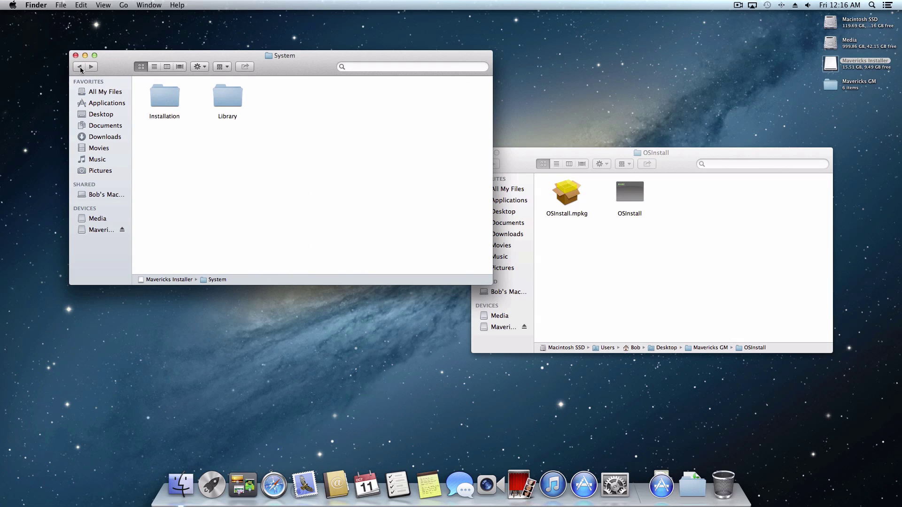
left_click(80, 67)
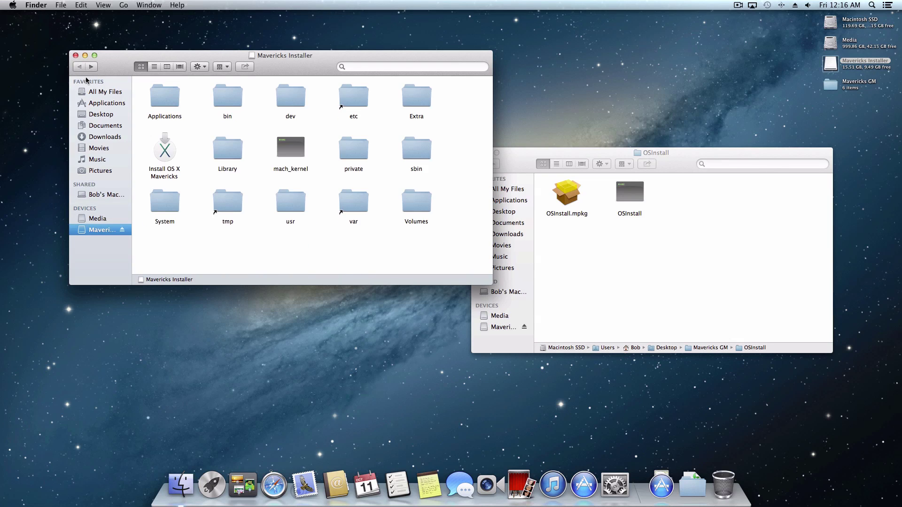
double_click(165, 203)
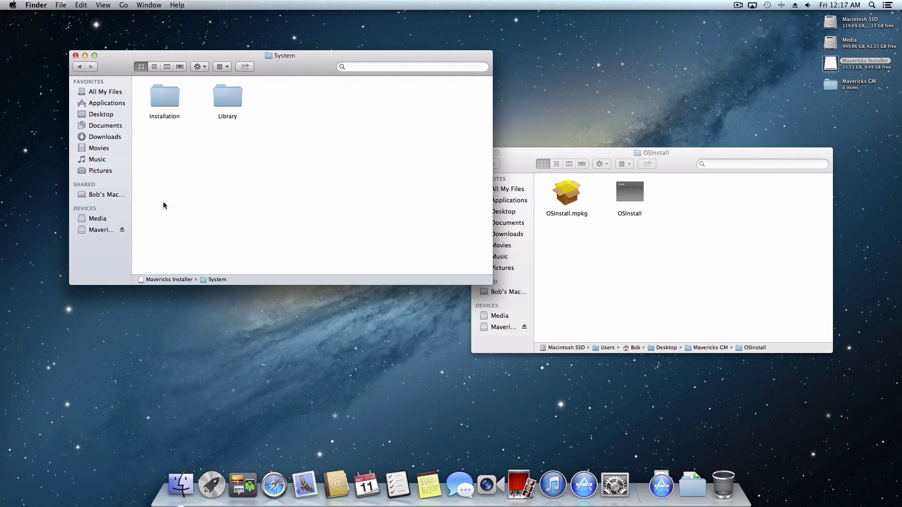
double_click(168, 97)
double_click(230, 98)
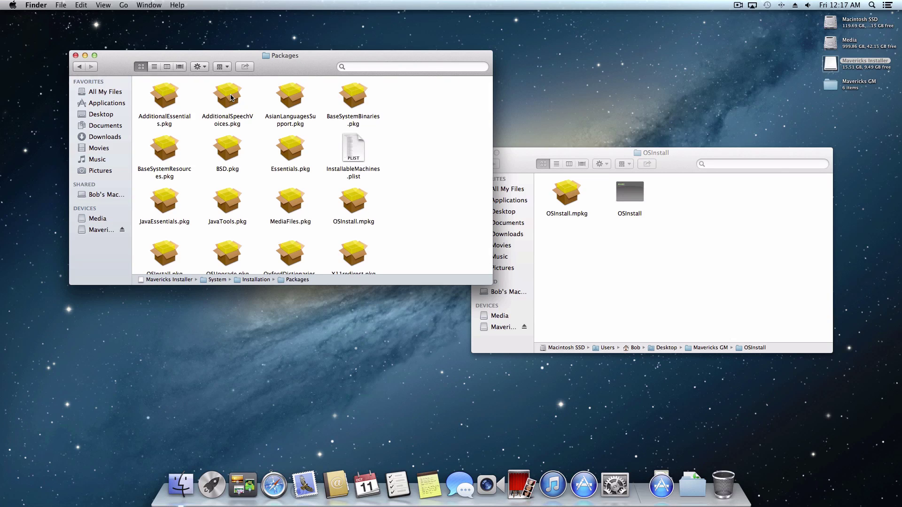
Back up the original OSInstall.mpkg from the Packages folder to the desktop
left_click(350, 198)
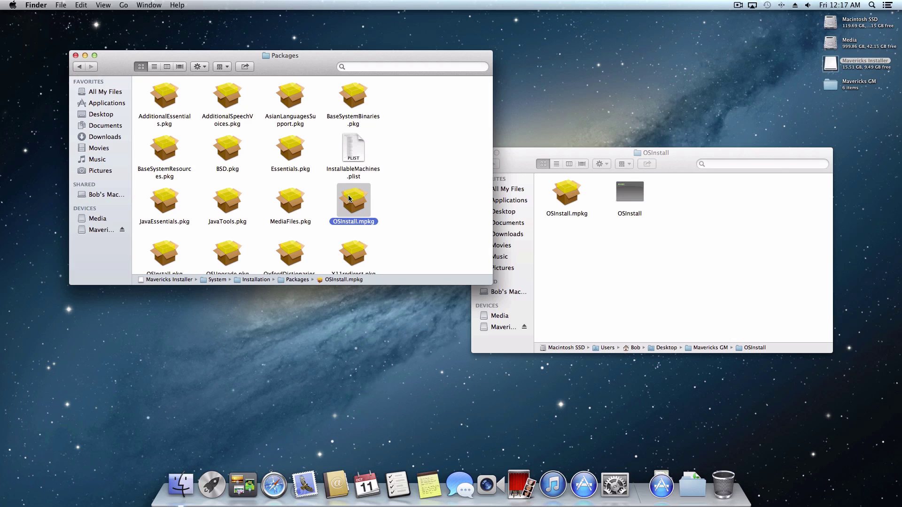
left_click(600, 134)
key("super+v")
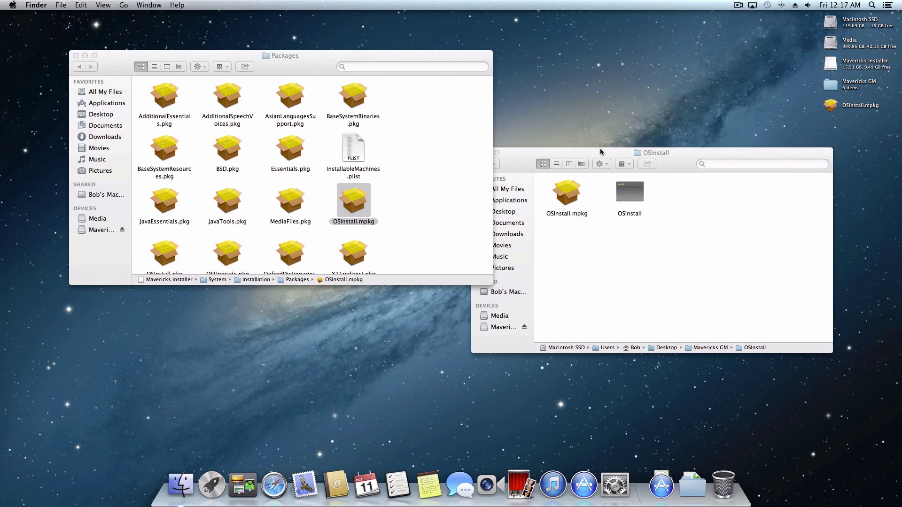
Replace OSInstall.mpkg in the installer drive's Packages folder with the copy from the Mavericks GM OSInstall folder
left_click(600, 150)
left_click(566, 194)
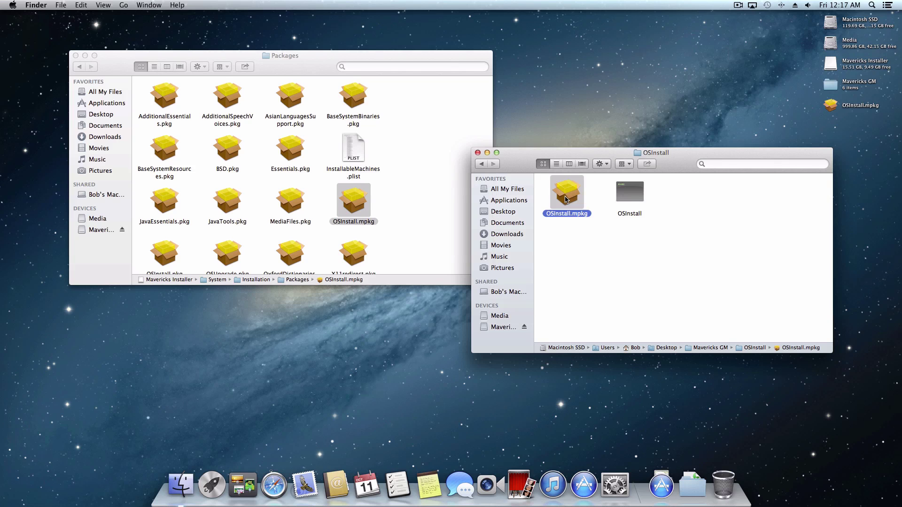
left_click(444, 156)
key("super+v")
left_click(472, 62)
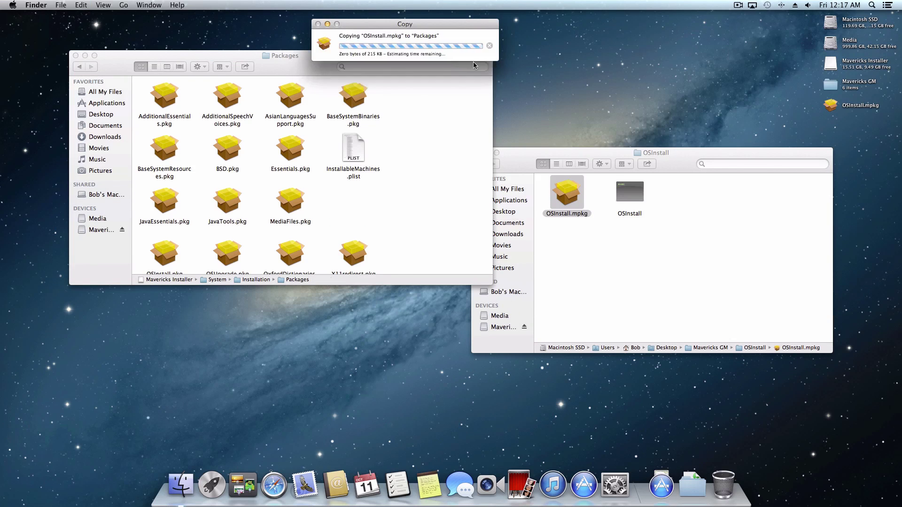
Open System/Library/PrivateFrameworks/Install.framework on the Mavericks Installer drive
left_click(80, 67)
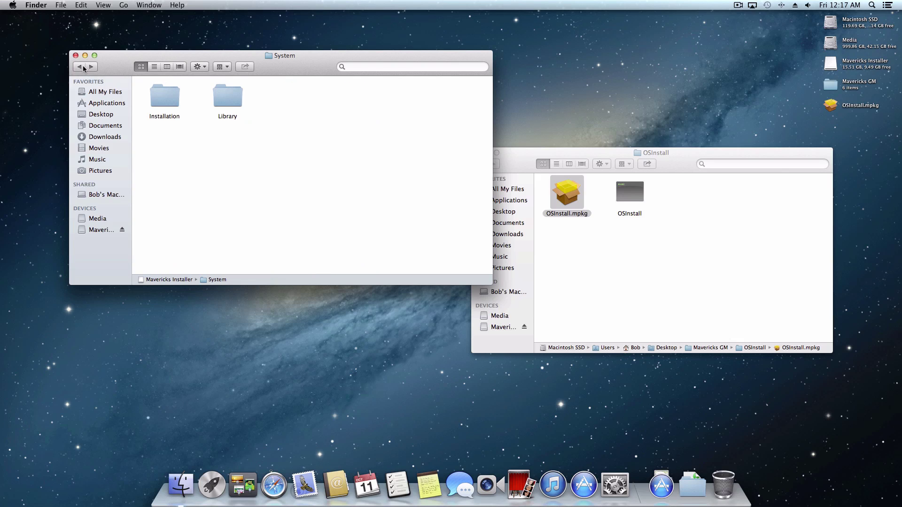
double_click(221, 98)
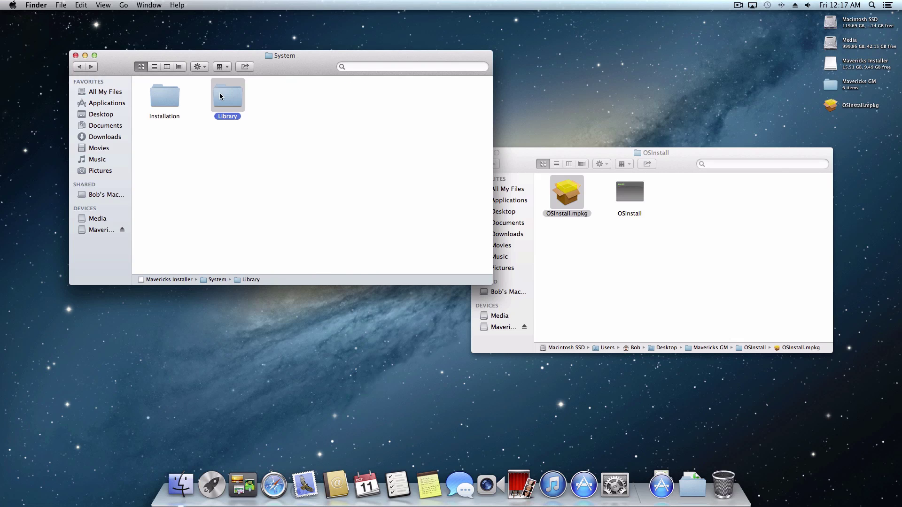
scroll(225, 197, "down", 3)
left_click(227, 237)
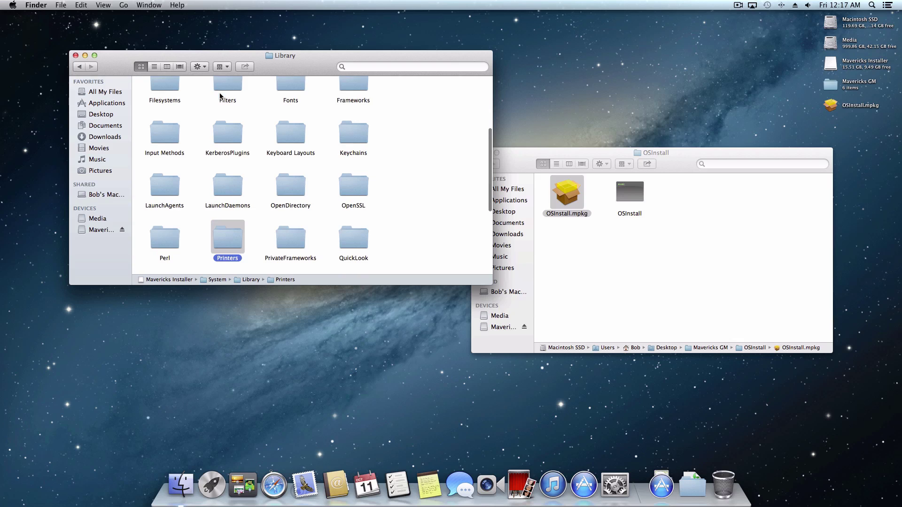
double_click(282, 231)
scroll(292, 237, "down", 10)
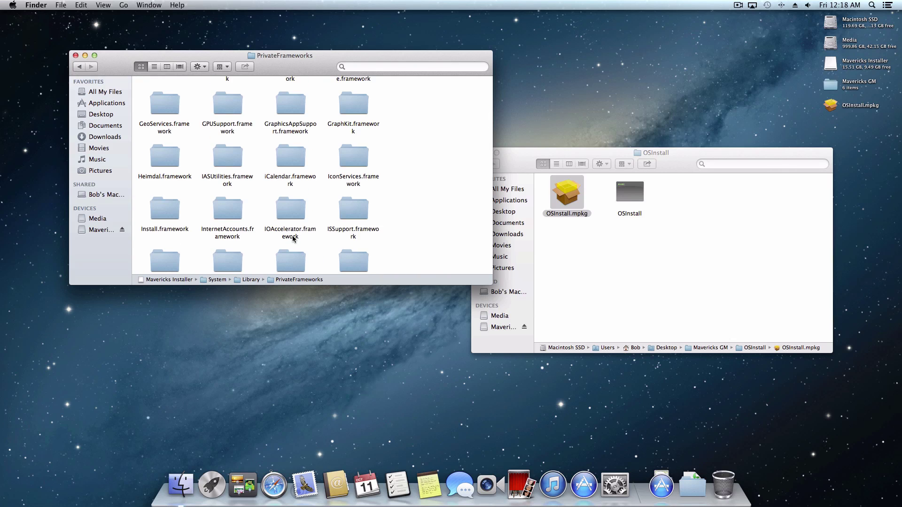
type("in")
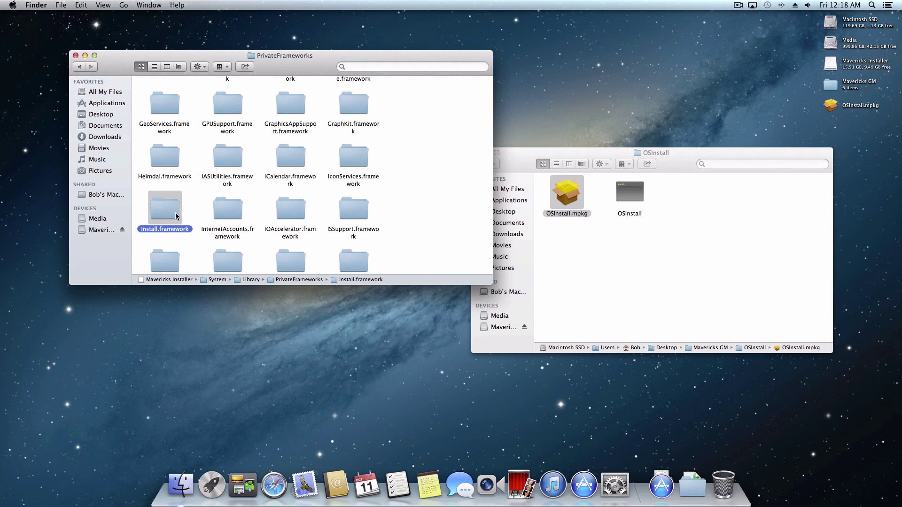
double_click(163, 211)
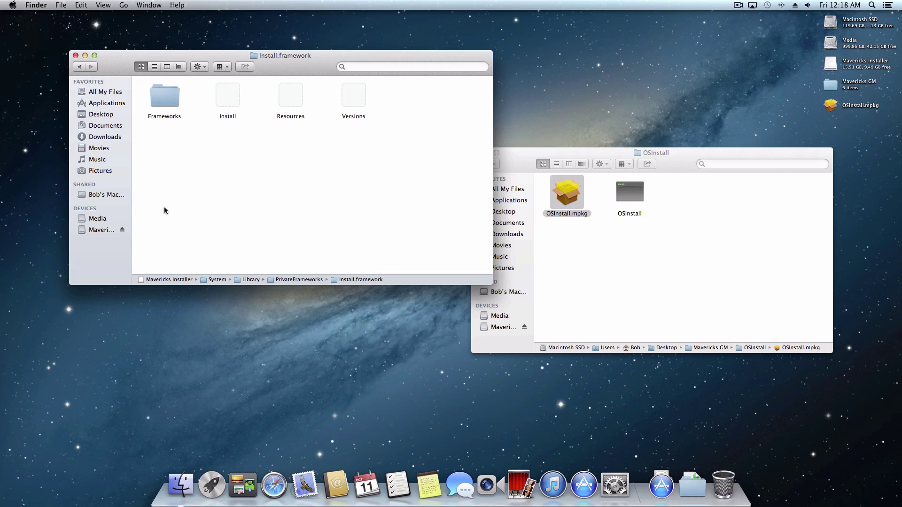
Open Frameworks/OSInstall.framework/Versions/A inside Install.framework
double_click(160, 97)
double_click(227, 100)
double_click(291, 97)
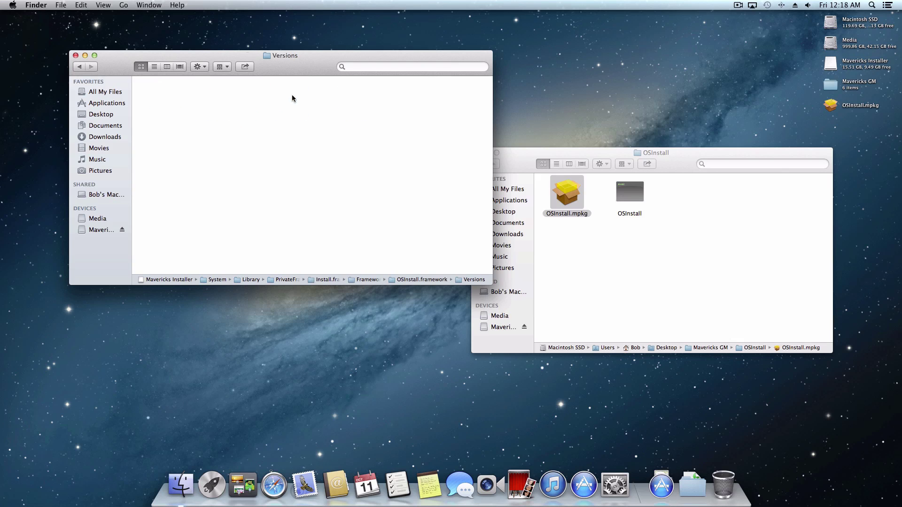
double_click(164, 96)
Copy the OSInstall file from the Mavericks GM OSInstall folder into folder A of OSInstall.framework
left_click(771, 258)
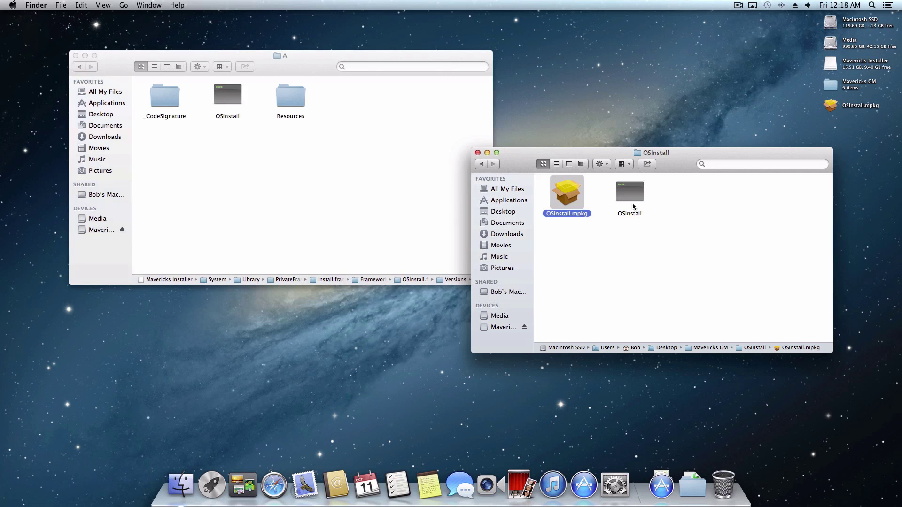
left_click(633, 206)
left_click_drag(629, 195, 379, 124)
left_click(467, 57)
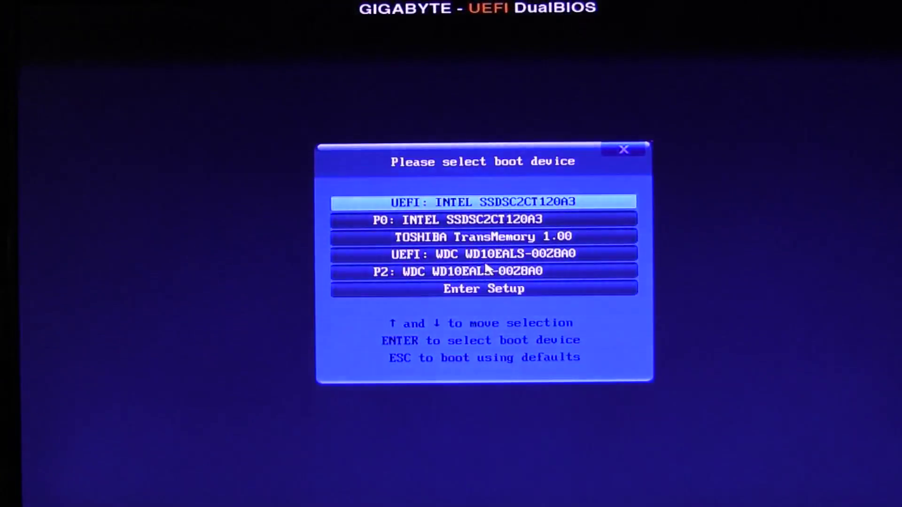
Boot the computer from the TOSHIBA TransMemory USB drive and start the Mavericks Installer volume in Chimera
key("Down")
key("Down")
key("Return")
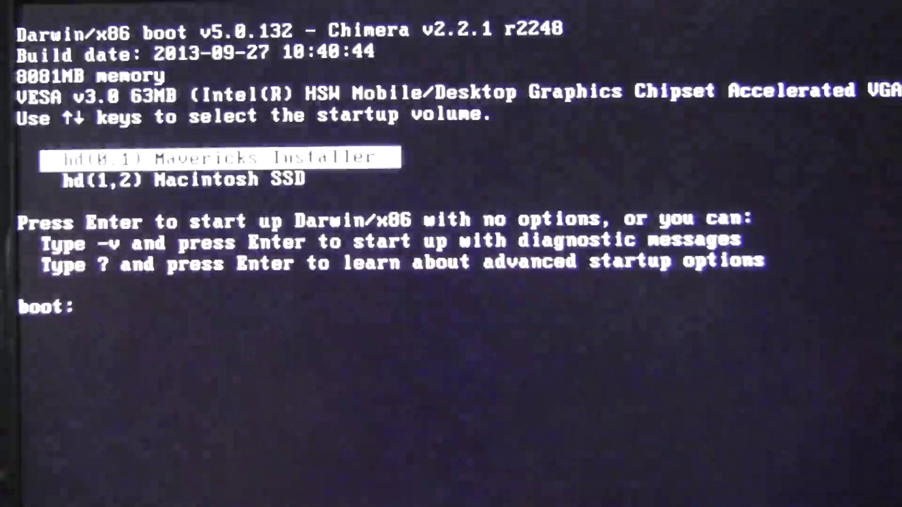
key("Down")
key("Return")
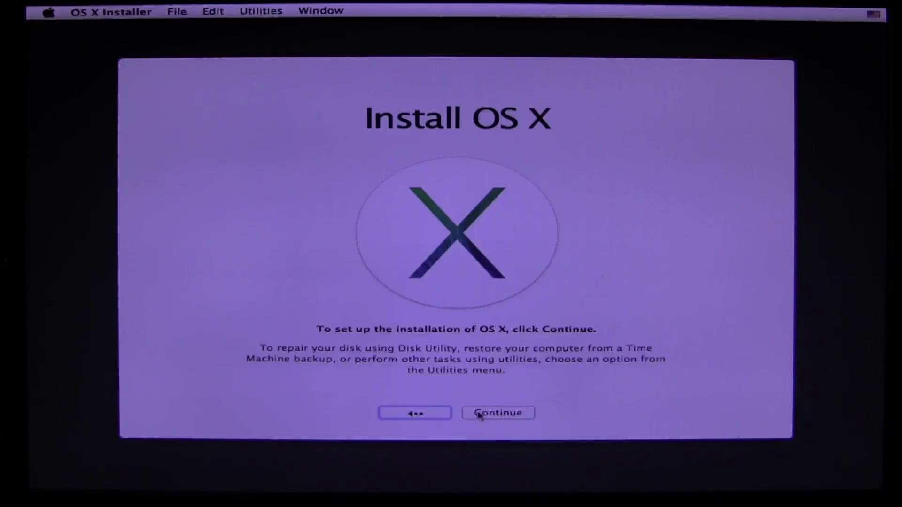
Continue past the Install OS X welcome screen and open the Erase options for Macintosh SSD in Disk Utility
left_click(497, 413)
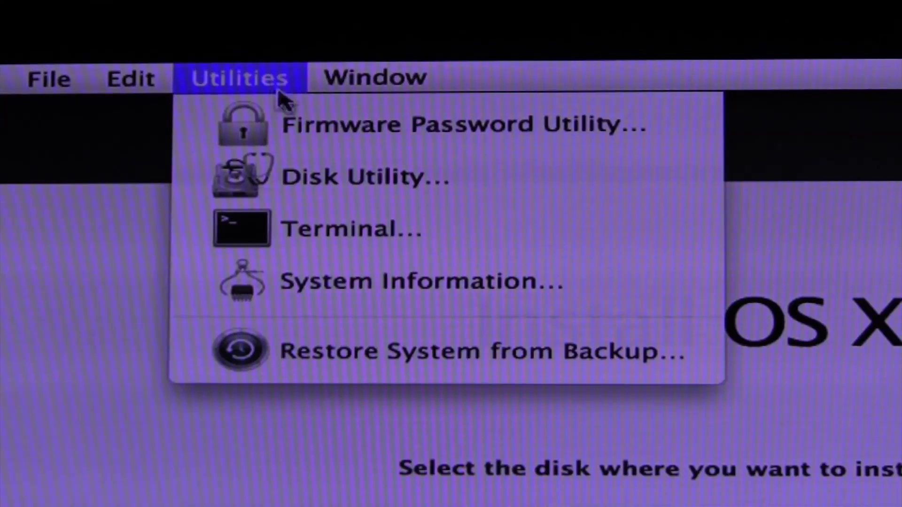
left_click(316, 165)
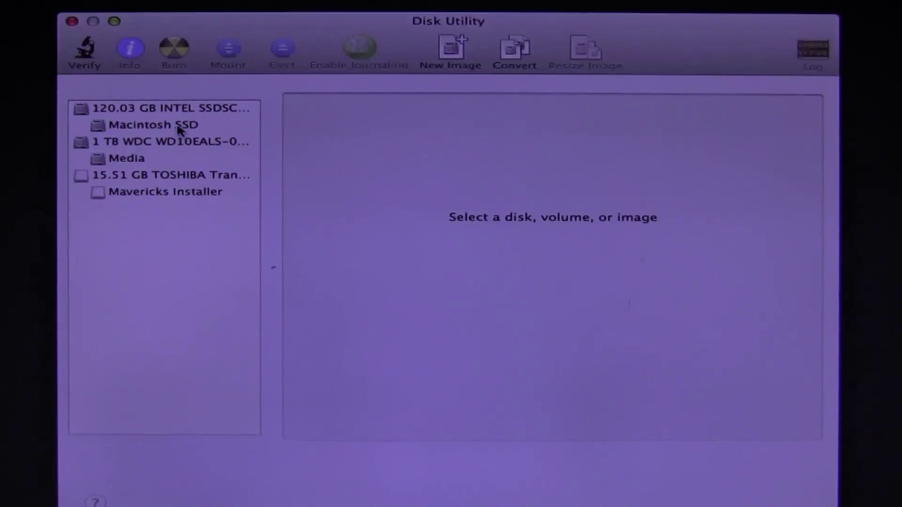
left_click(180, 126)
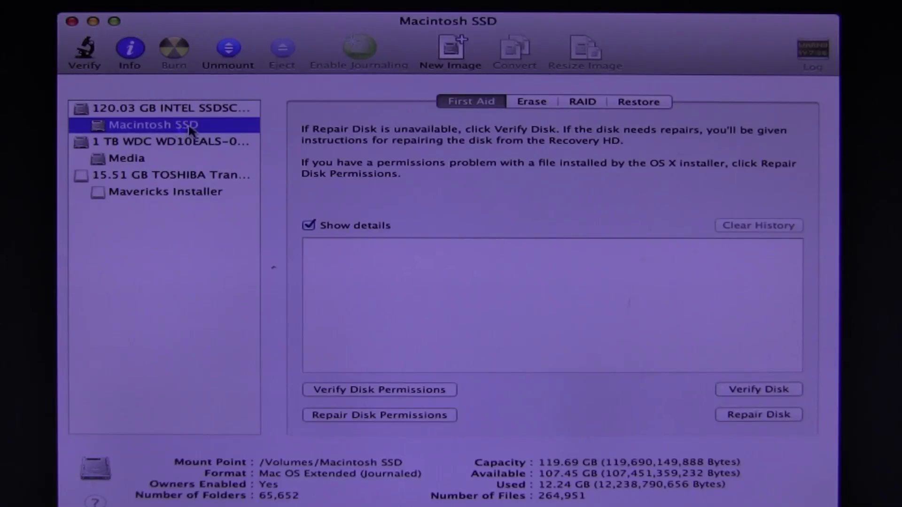
left_click(533, 102)
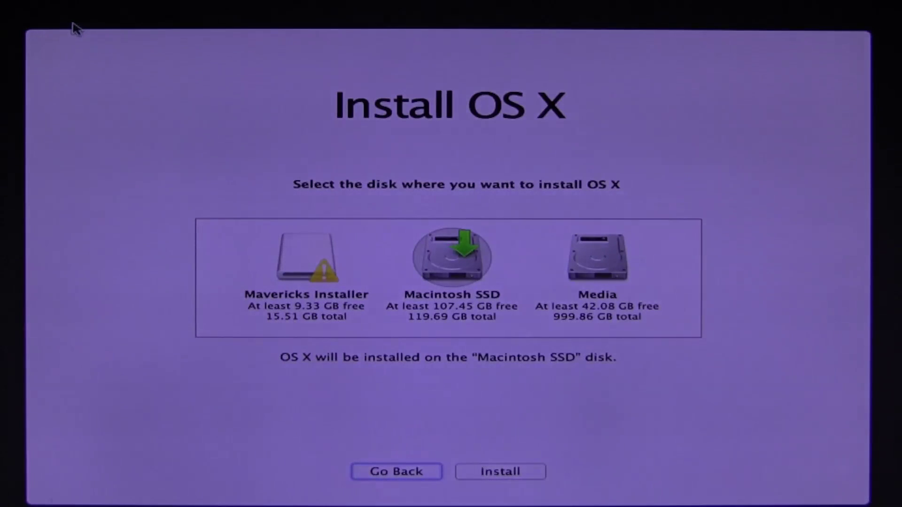
Choose Macintosh SSD as the destination disk and start installing OS X
left_click(449, 261)
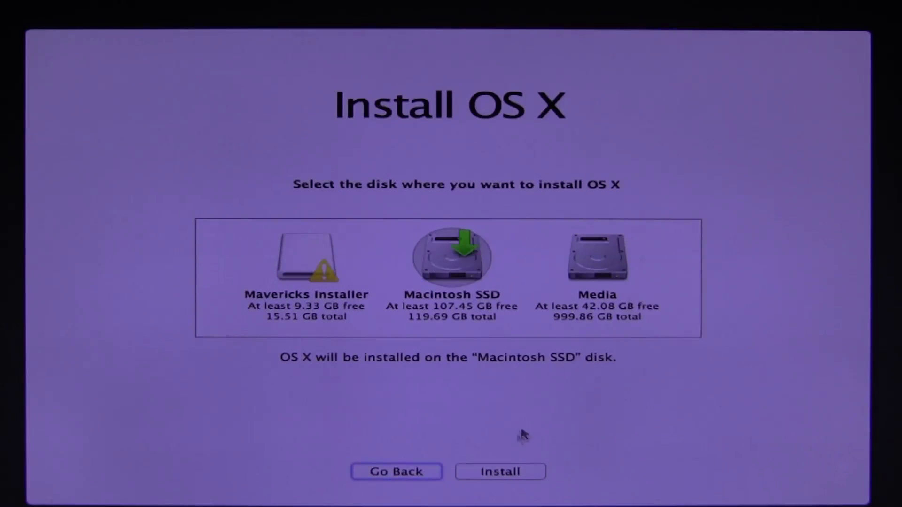
left_click(497, 472)
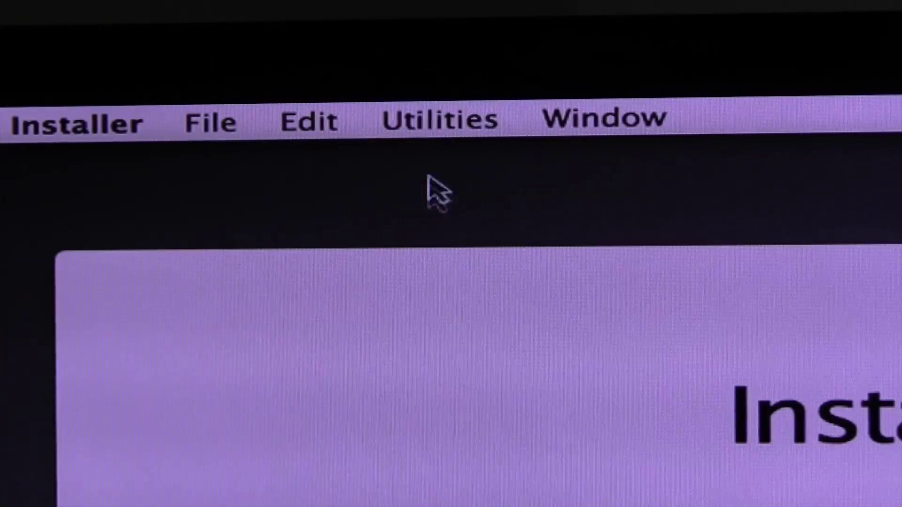
Open Terminal from the OS X Installer and list all disks and partitions with diskutil list
left_click(424, 121)
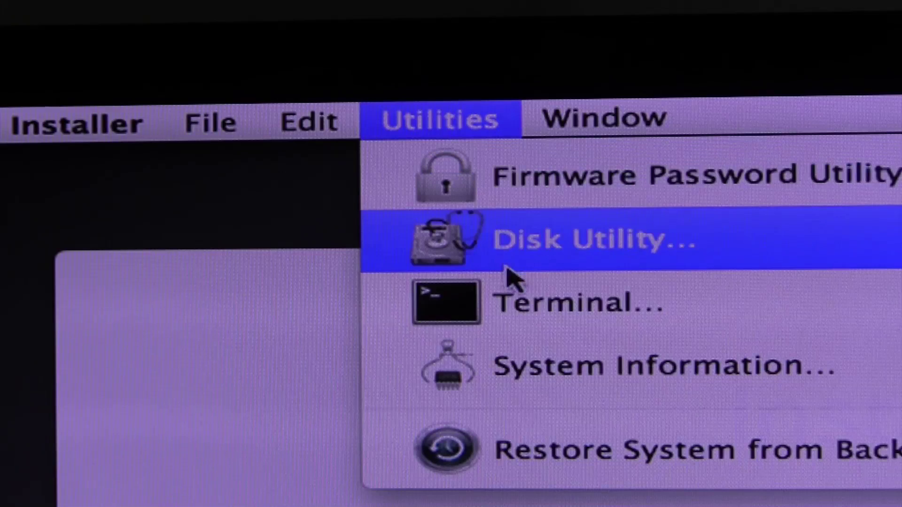
left_click(539, 314)
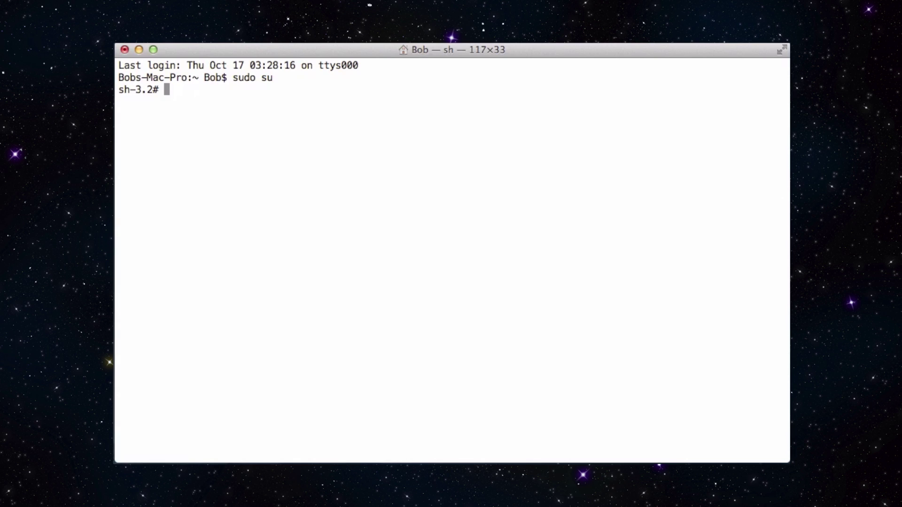
type("diskutil list")
key("Return")
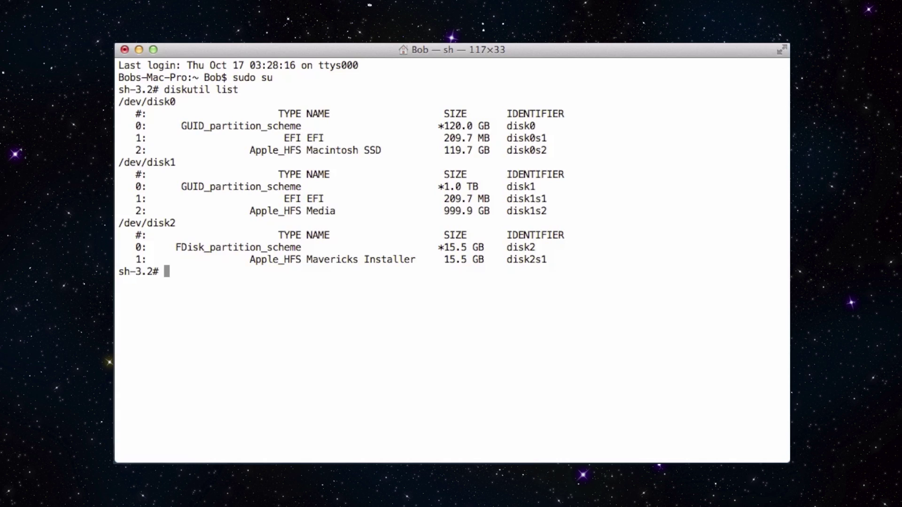
Copy FakeSMC.kext with cp -r from /Volumes/Mavericks\ Installer/System/Library/Extensions/ to /Volumes/Macintosh\ SSD/System/Library/Extensions/
type("cp -r /Volumes")
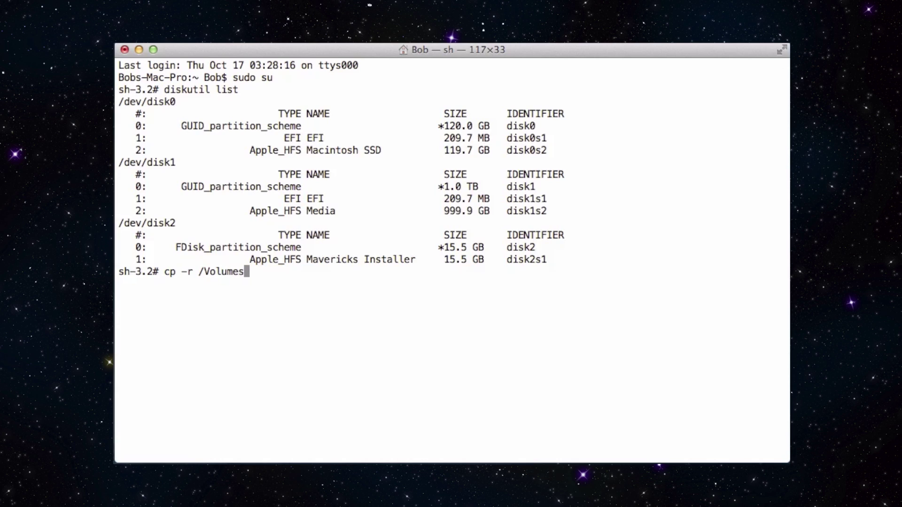
type("/Mavericks\\ I")
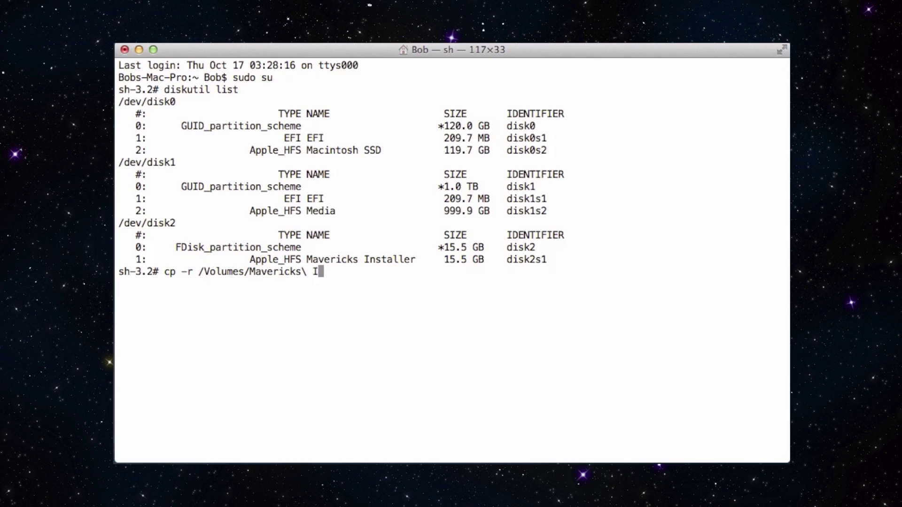
type("nstaller/S")
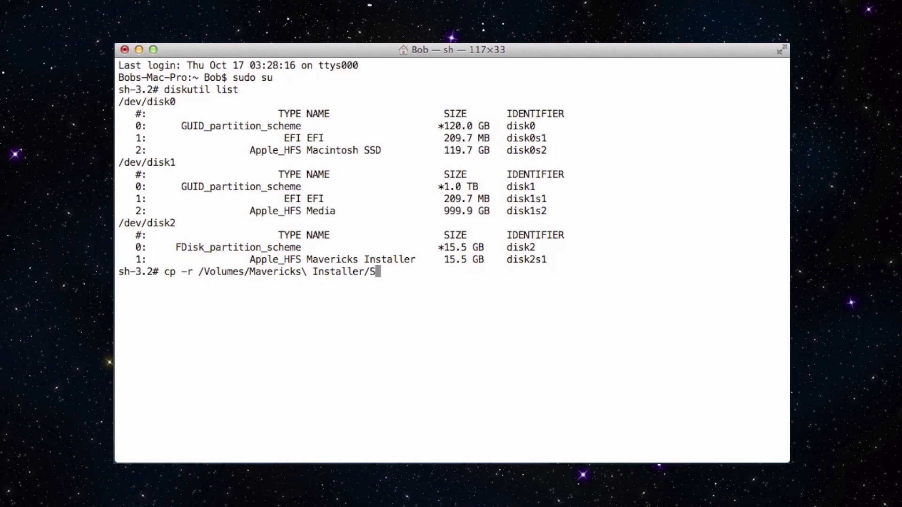
type("ystem/Library")
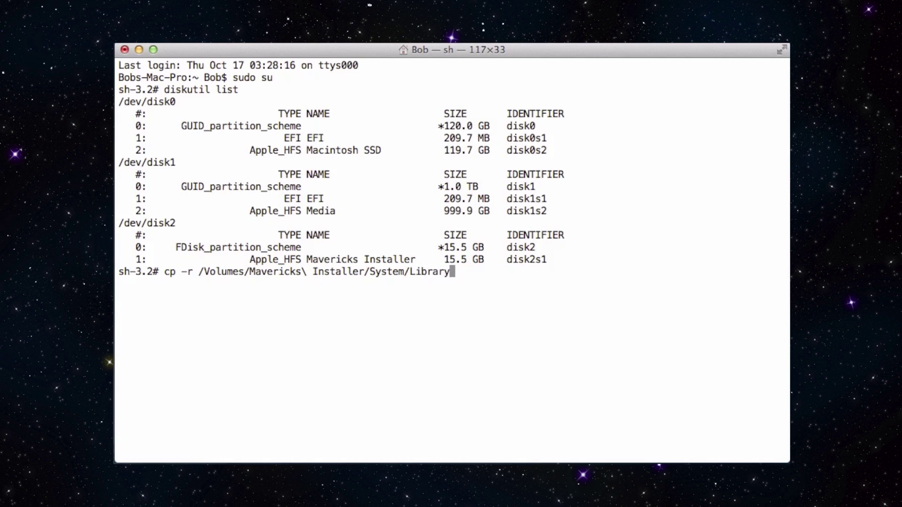
type("/Extensions/'Fak")
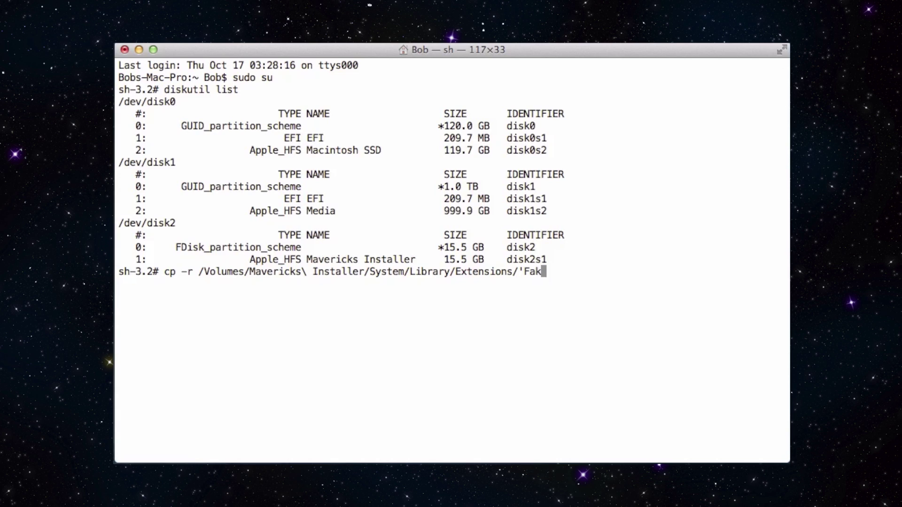
type("eSMC.kext")
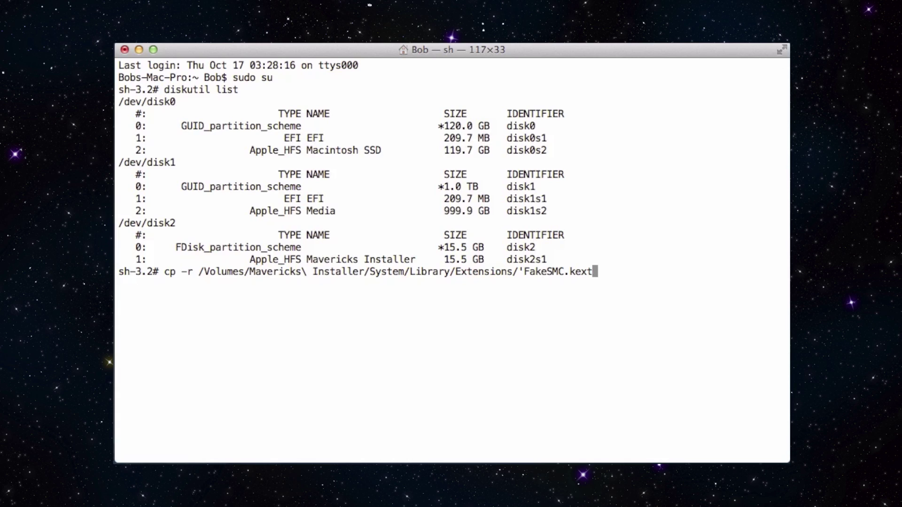
type("' /Volumes/Macinto")
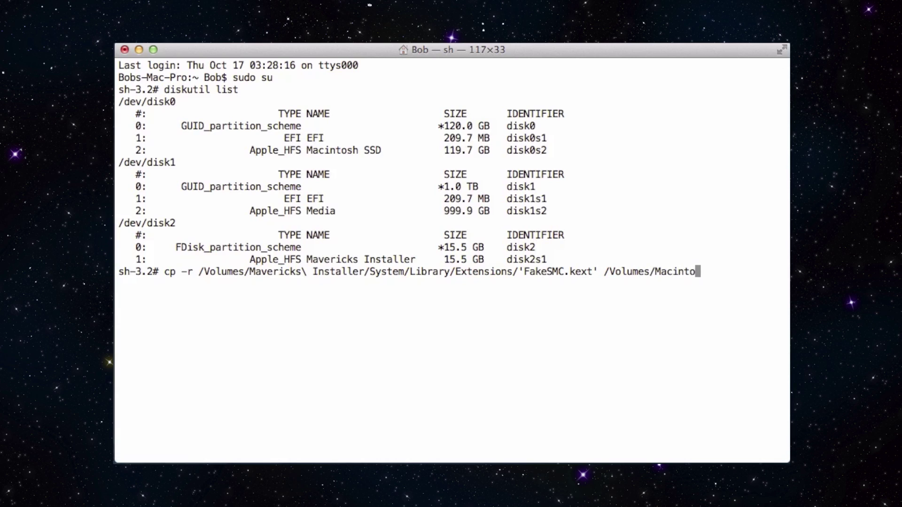
type("sh\\ SSD")
type("/")
type("System/L")
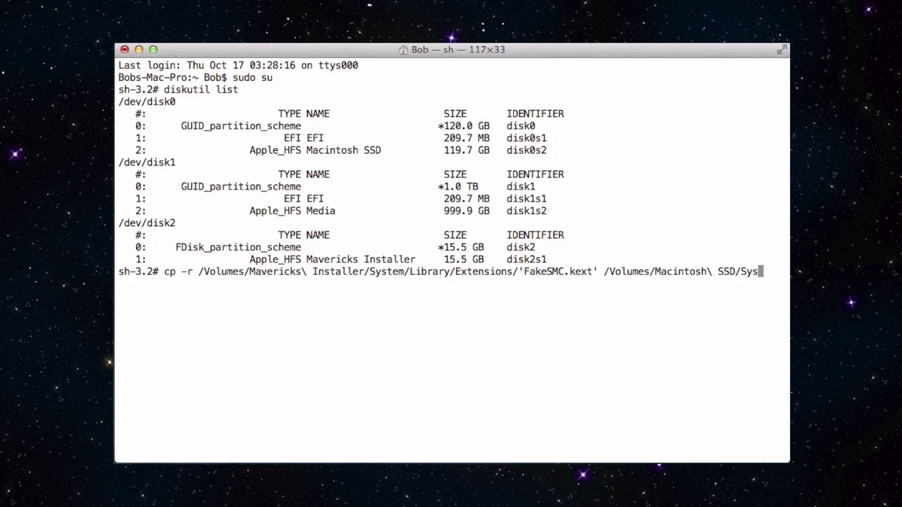
type("ibrary")
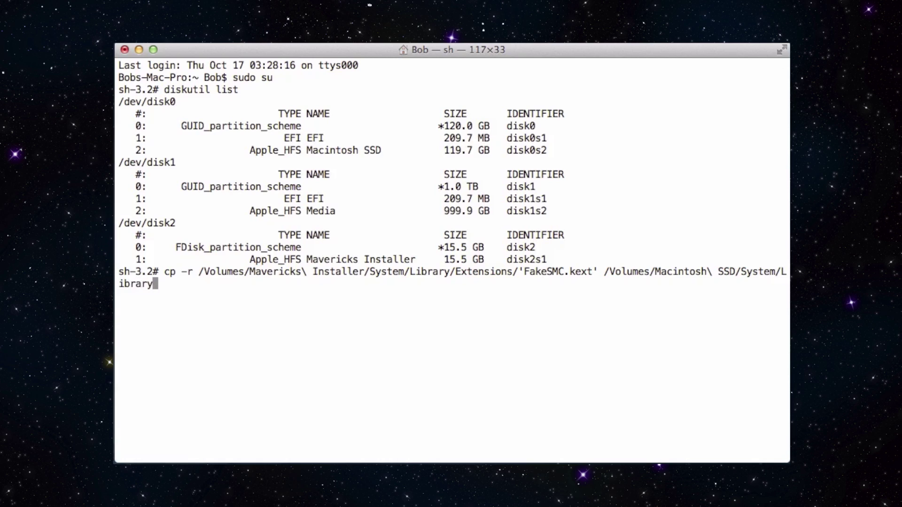
type("/Extensions/")
key("Return")
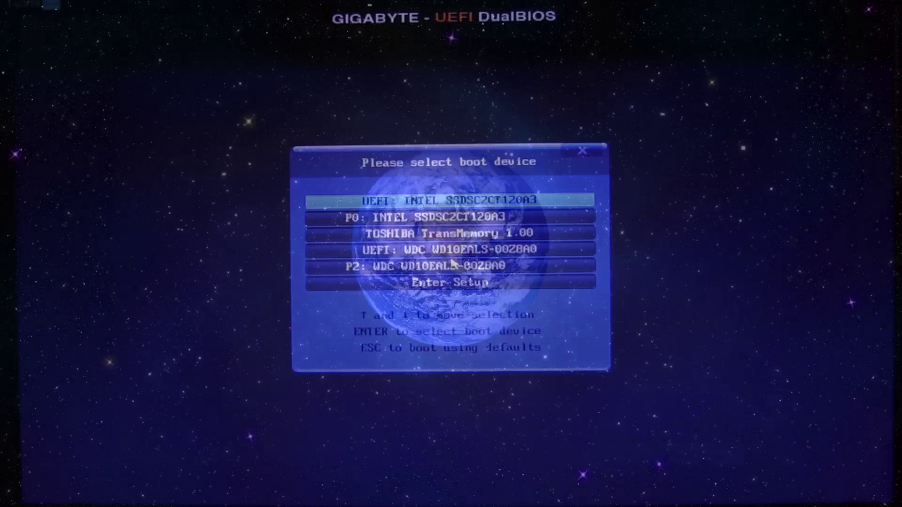
Boot from the TOSHIBA TransMemory USB drive and start the Macintosh SSD volume in Chimera with the -v -x boot flags
key("Down")
key("Down")
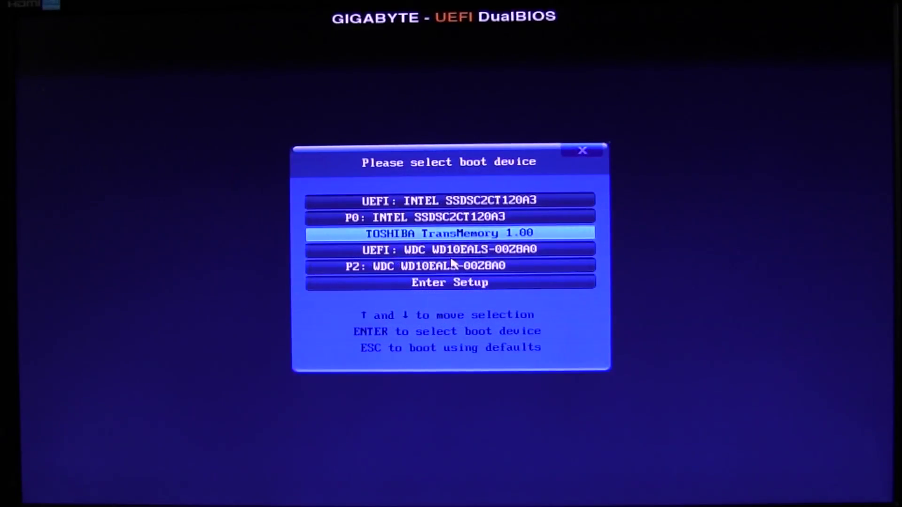
key("Return")
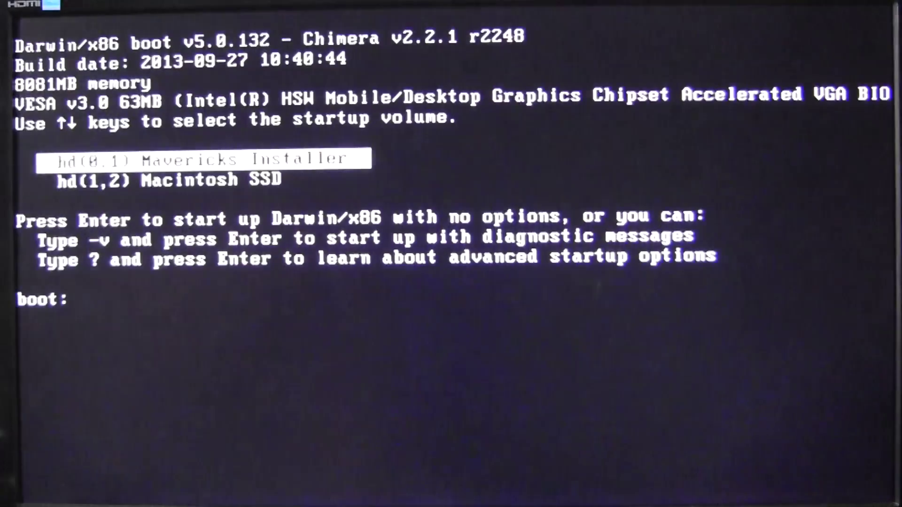
key("Down")
type("-v -x")
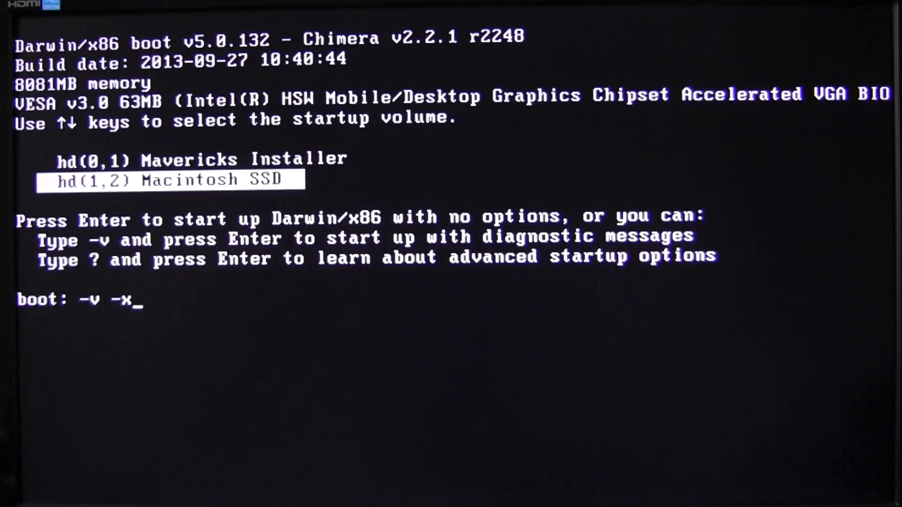
key("Return")
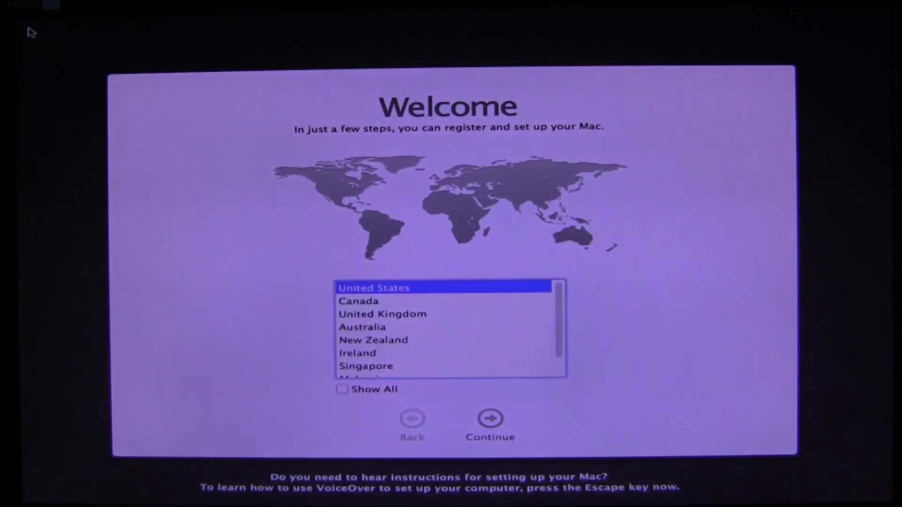
Accept United States as the country on the Mac setup Welcome screen and continue
left_click(500, 420)
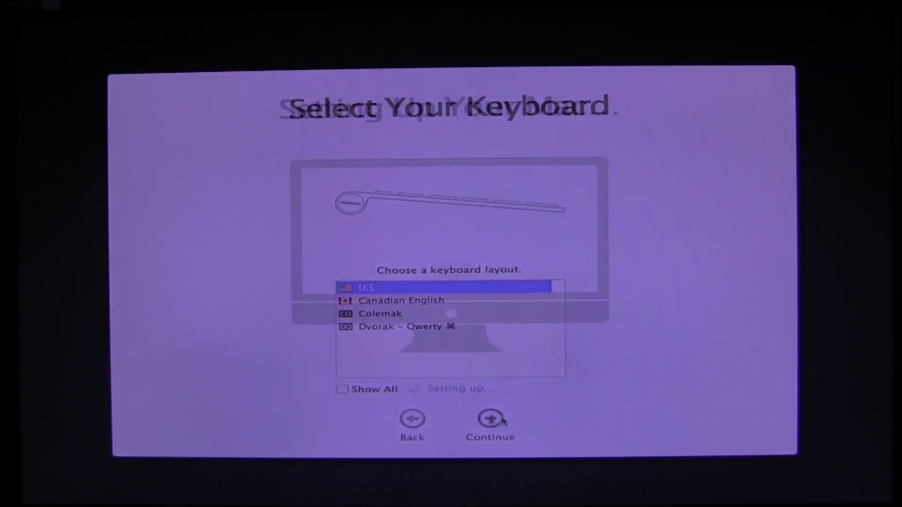